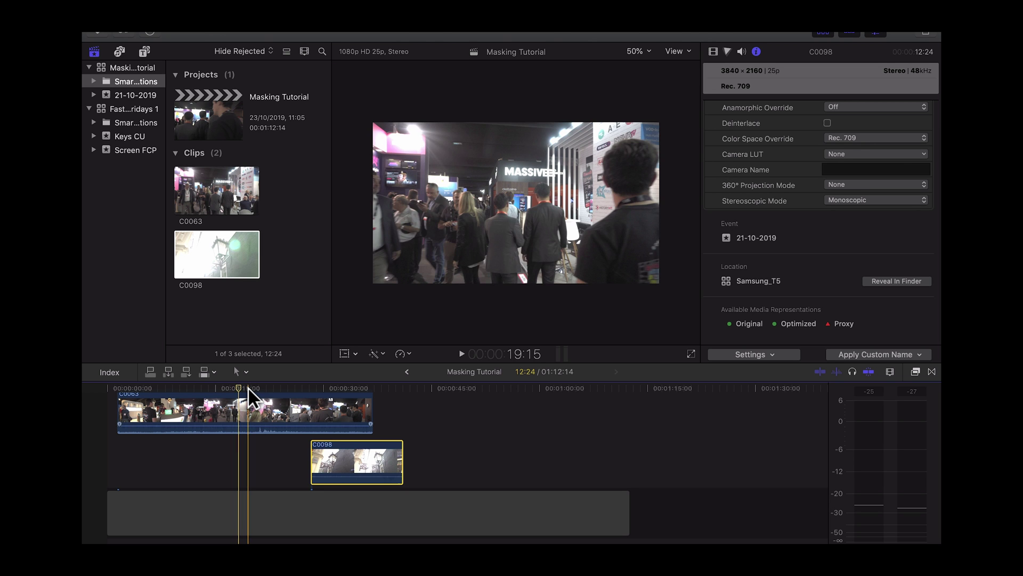
Play the crowd clip, then trim C0063's end back to where C0098 starts.
click(146, 383)
key(space)
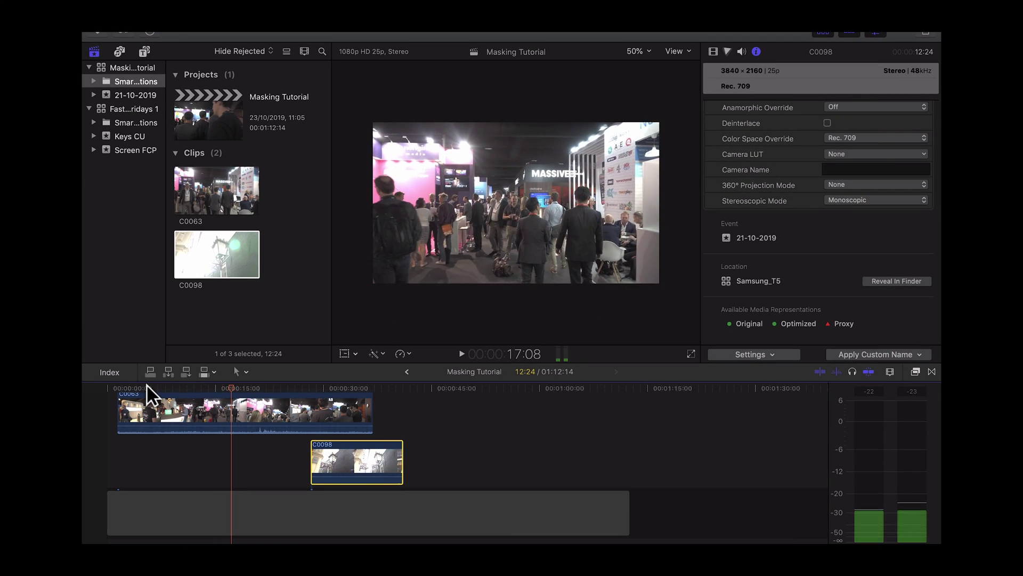
key(space)
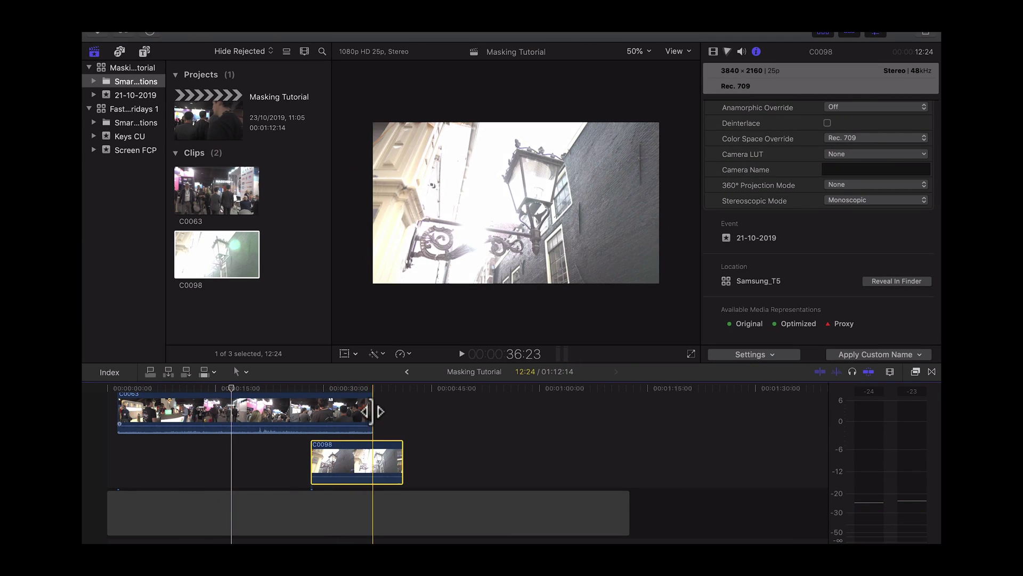
drag(361, 418, 320, 421)
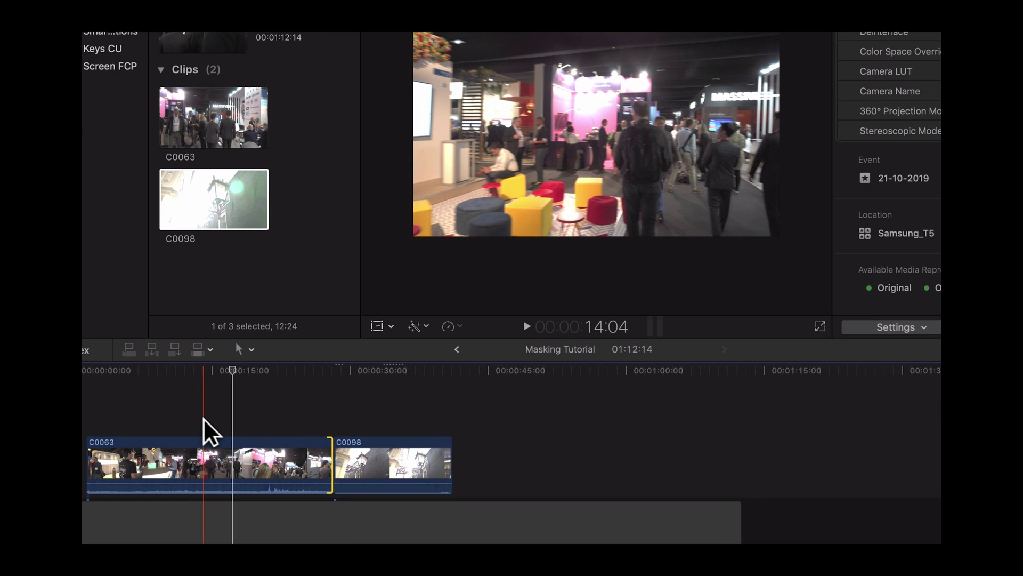
Split C0063 at the playhead, delete its right piece, and slide C0098 about 15 seconds earlier.
key(b)
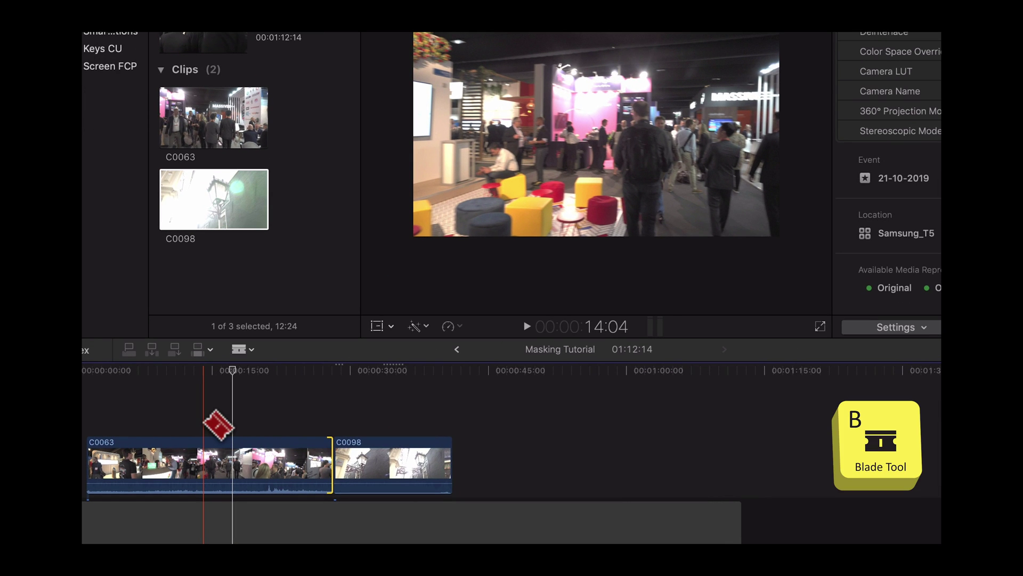
click(233, 453)
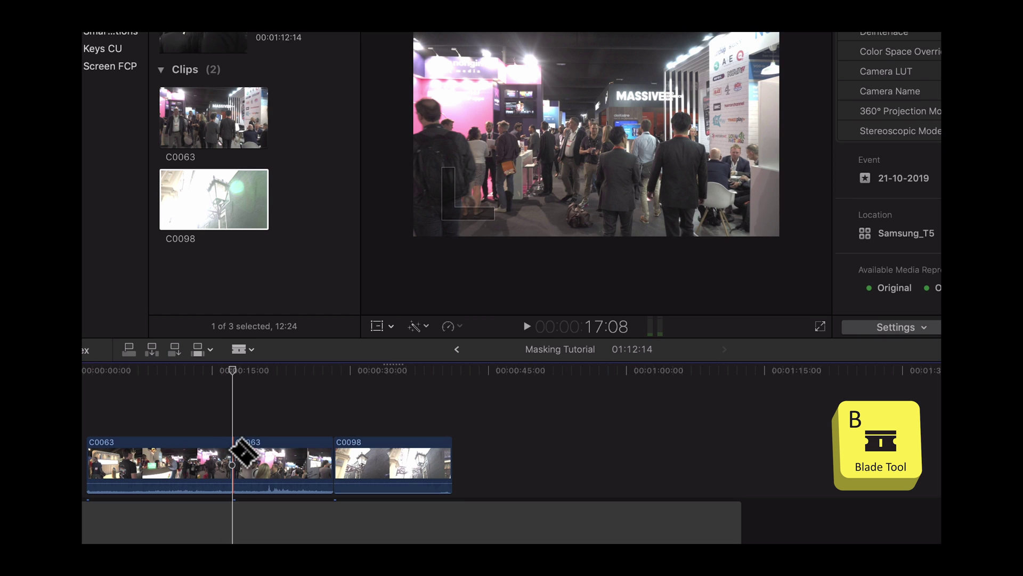
click(254, 446)
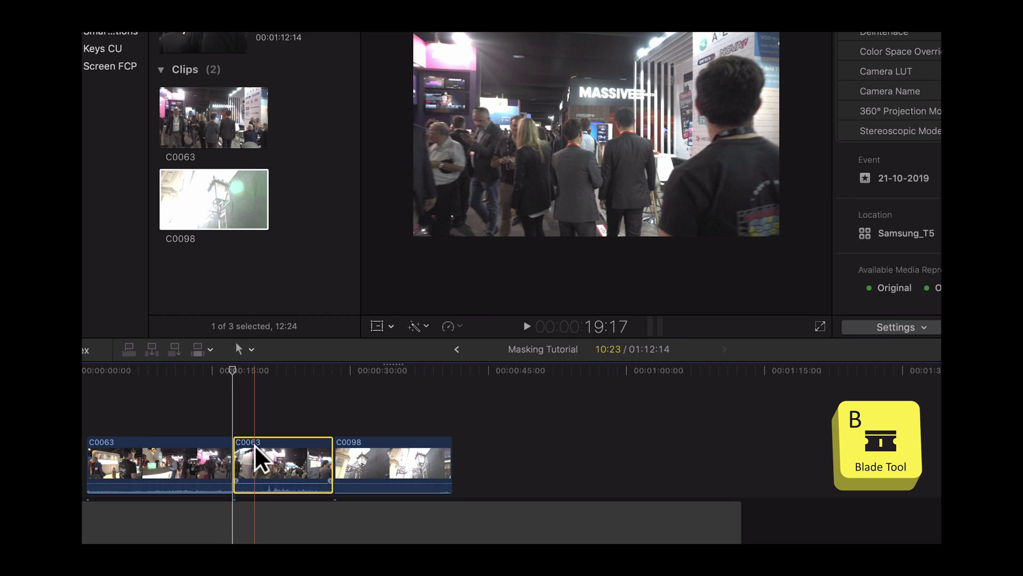
key(Delete)
drag(360, 458, 212, 458)
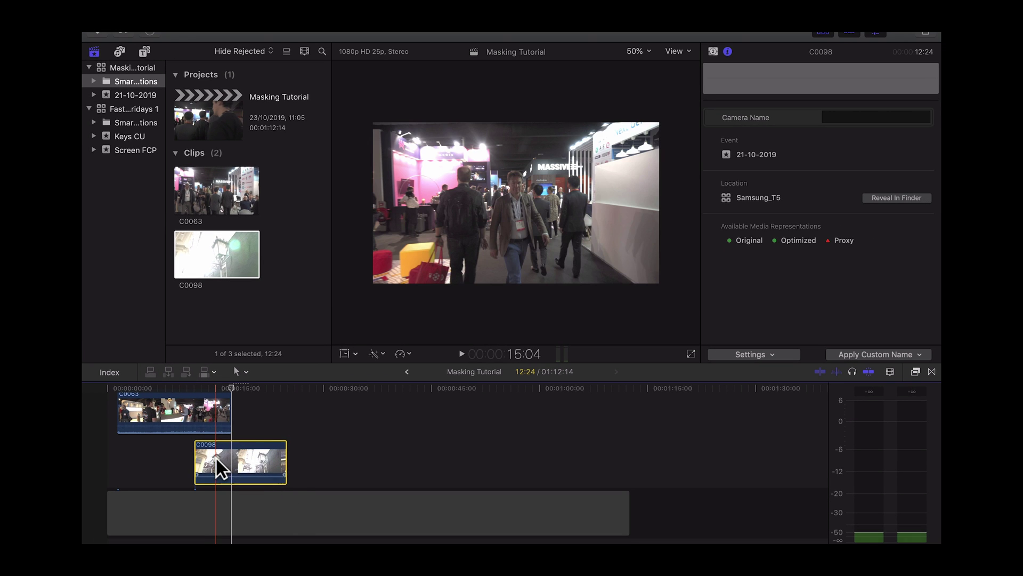
mouse_move(207, 387)
mouse_down()
mouse_move(198, 382)
mouse_move(195, 393)
mouse_move(210, 411)
mouse_move(194, 392)
mouse_up()
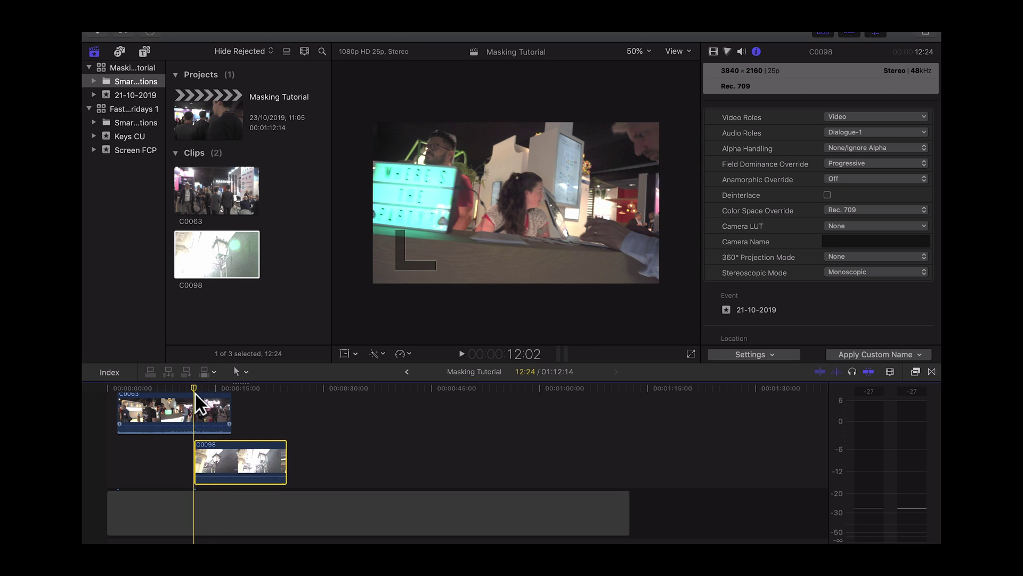
Frame-step to 12:16, where the passer-by's back fills the frame, and blade C0063 there.
key(space)
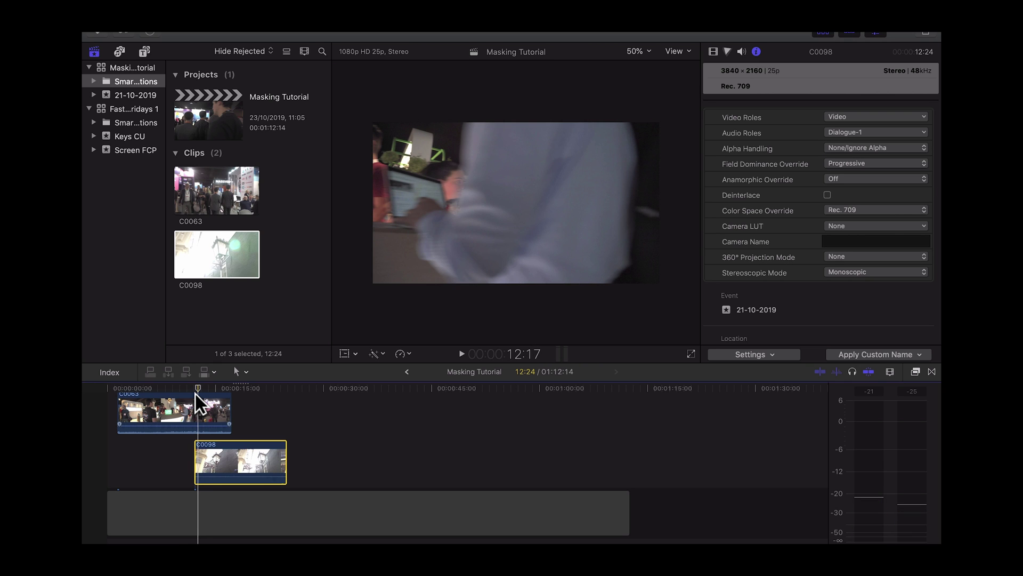
key(Left)
key(Right)
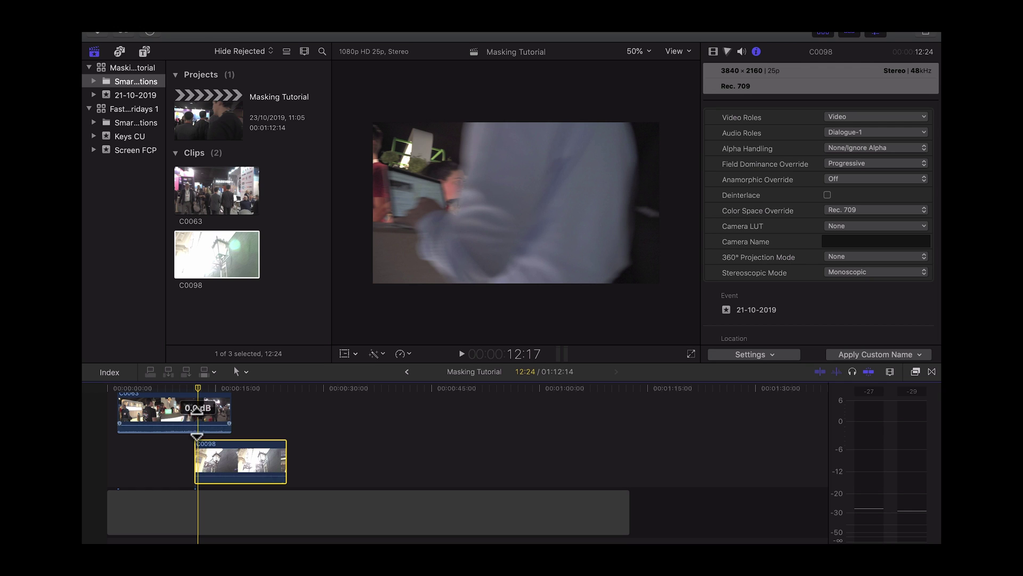
click(193, 387)
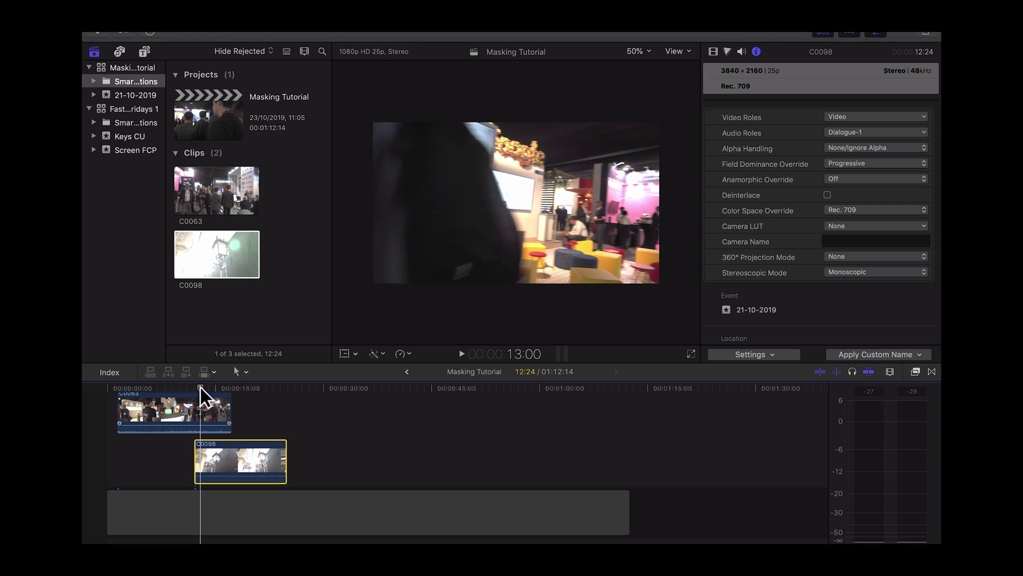
click(200, 388)
drag(200, 389, 201, 388)
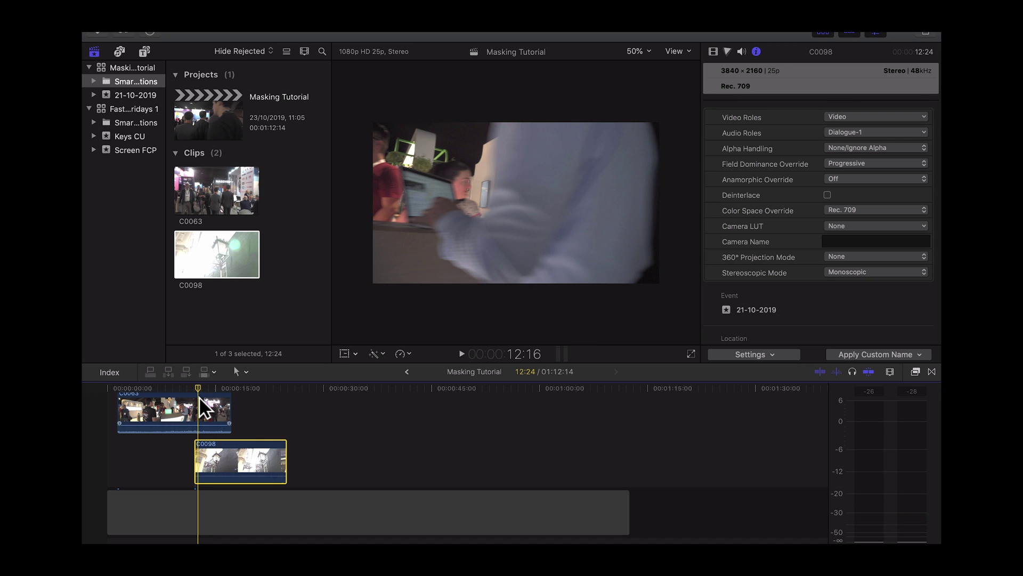
key(b)
click(198, 409)
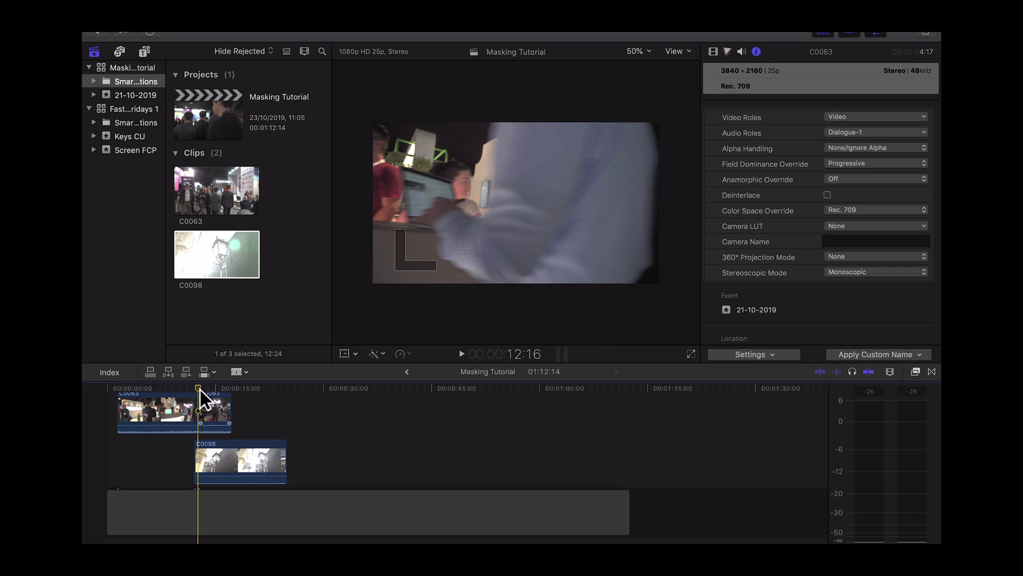
key(a)
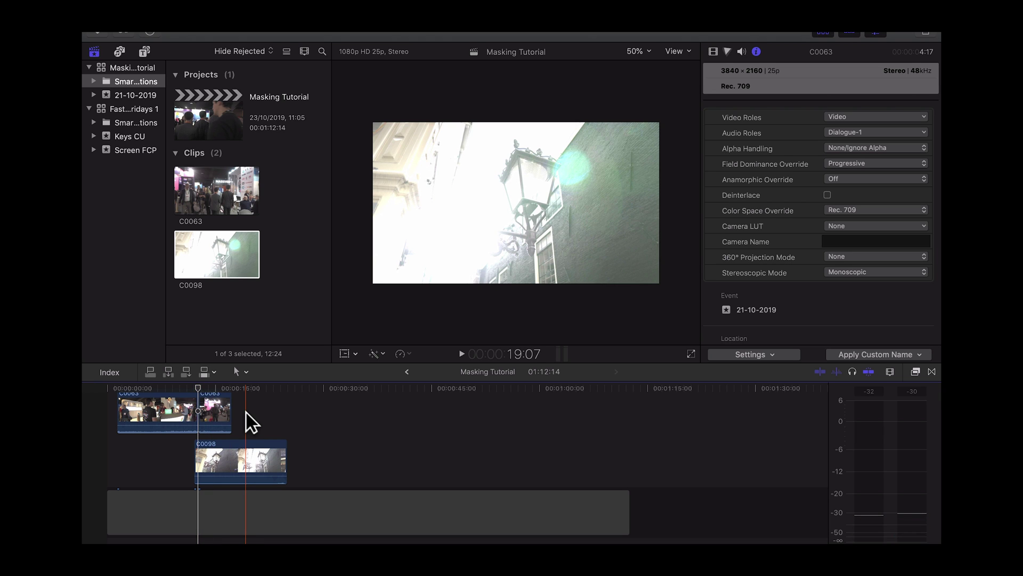
Drag the Draw Mask effect from the Effects browser onto the second C0063 piece.
key(super+5)
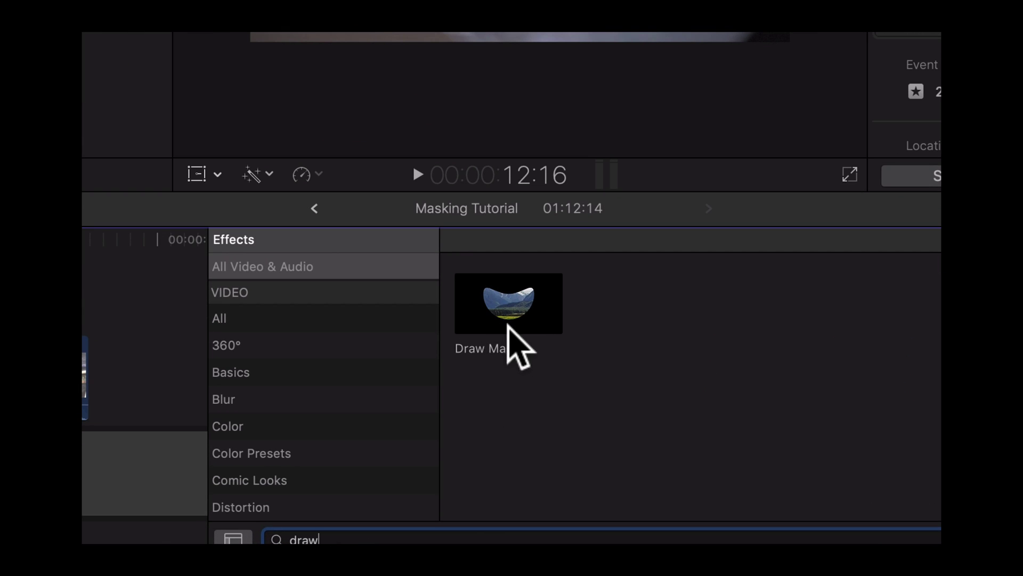
mouse_move(519, 315)
mouse_down()
mouse_move(315, 290)
mouse_move(0, 282)
mouse_up()
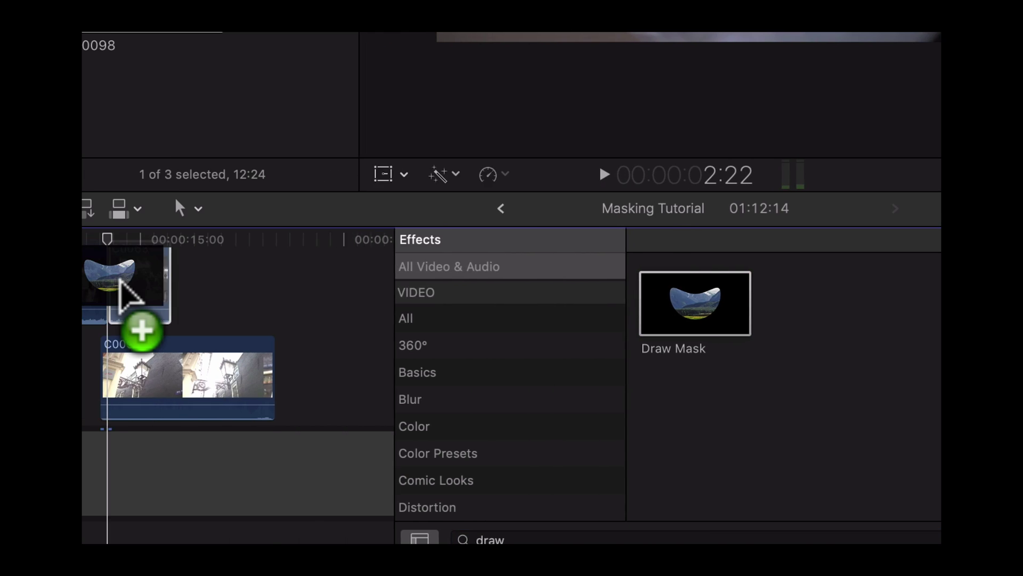
drag(120, 281, 118, 277)
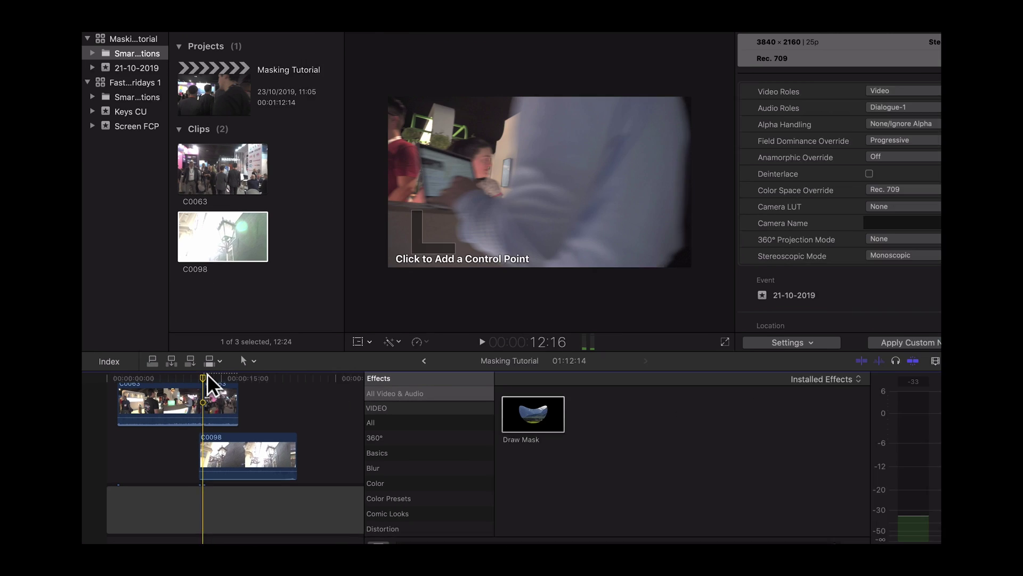
click(294, 277)
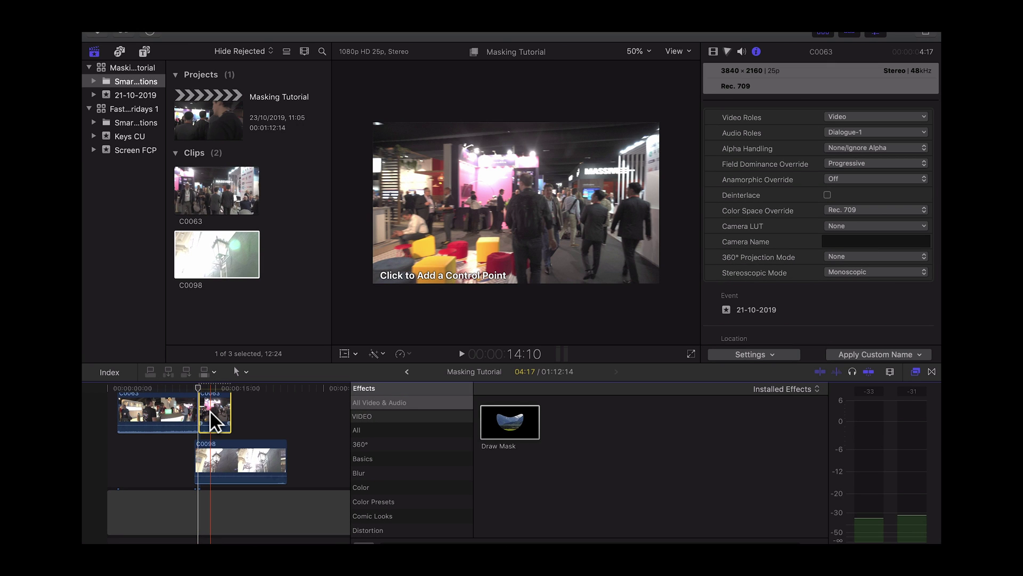
key(super+5)
key(super+5)
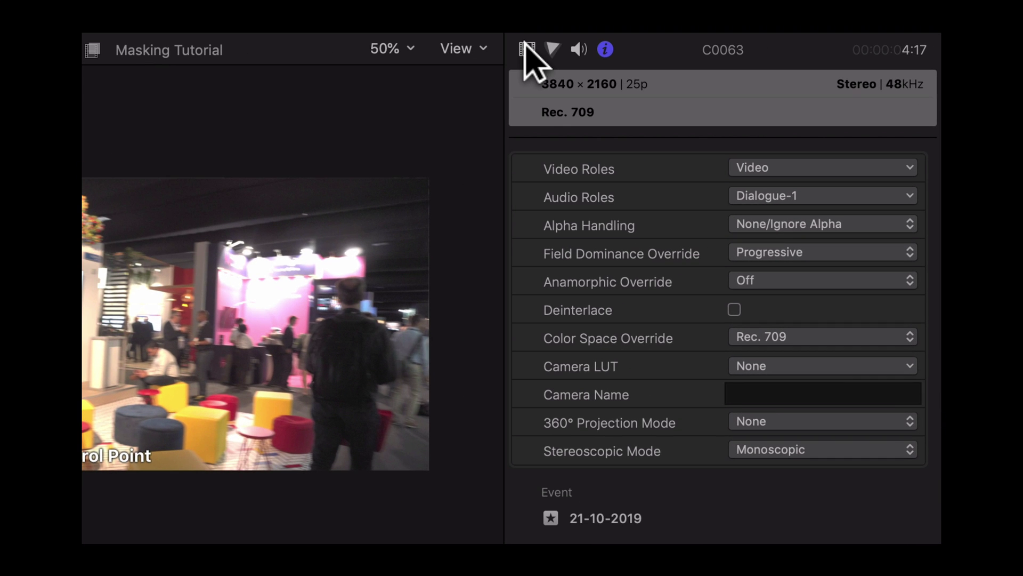
Show the Draw Mask settings and place mask points down the passer-by's back edge.
click(527, 49)
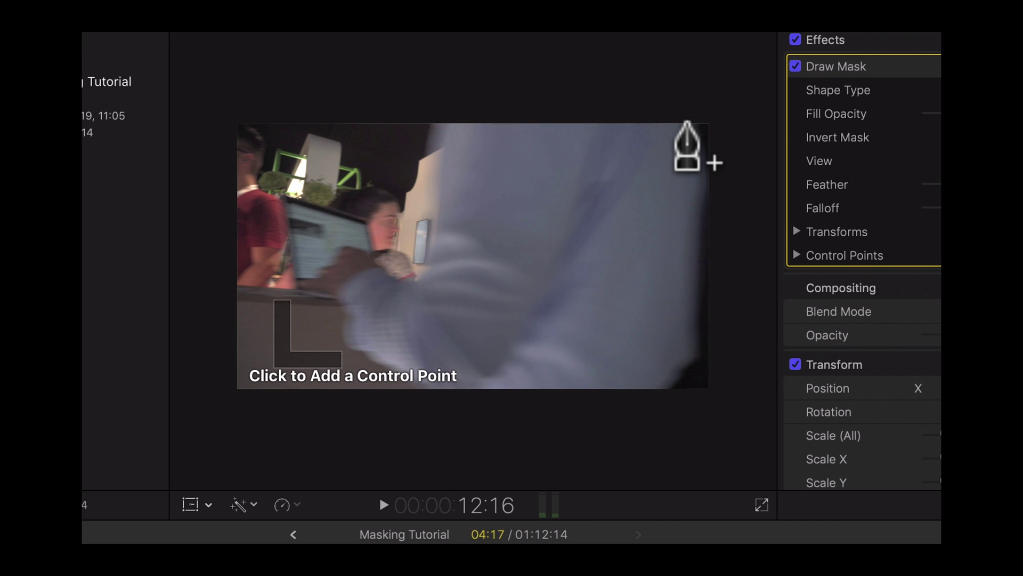
drag(687, 122, 695, 136)
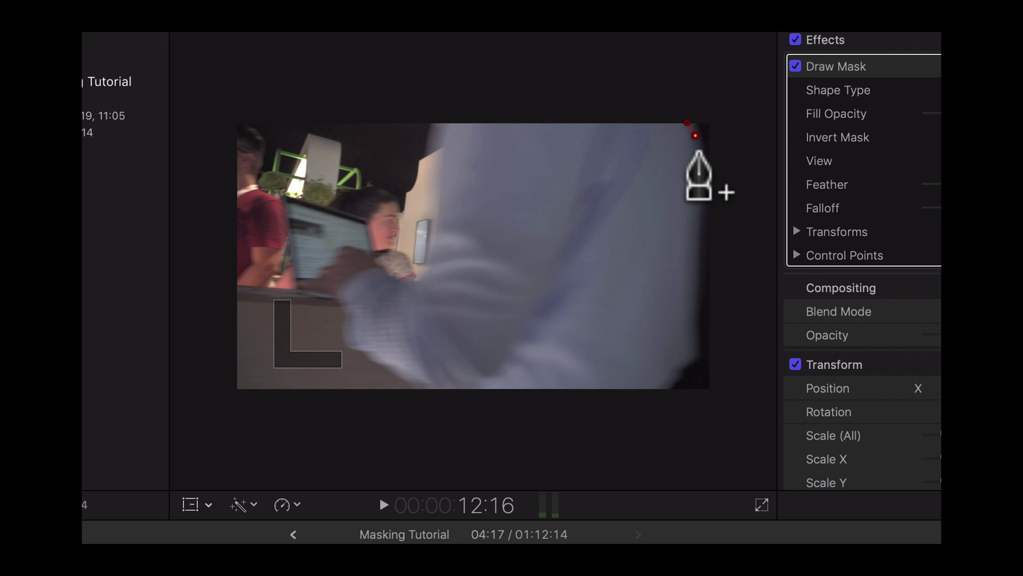
click(701, 156)
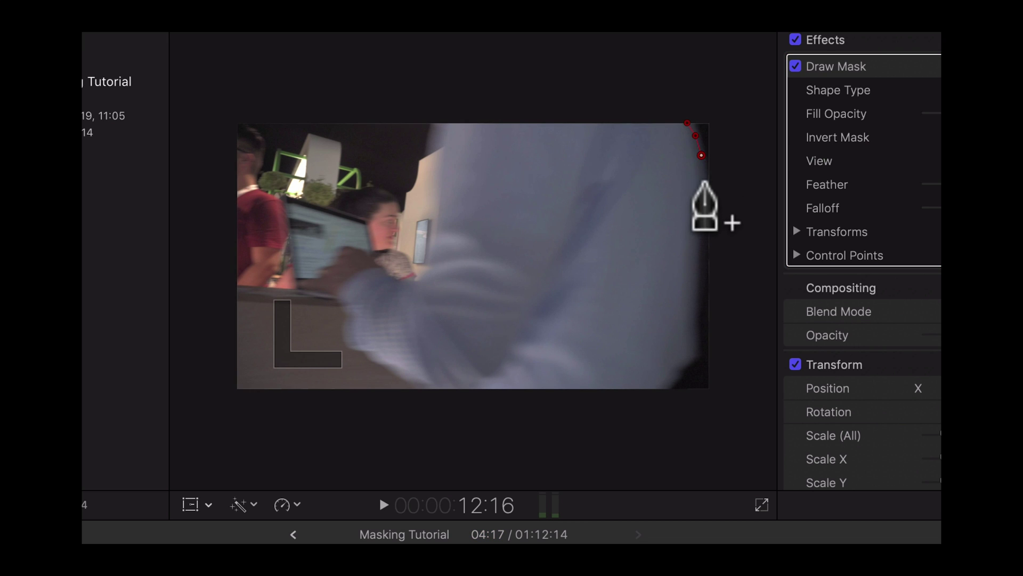
click(706, 180)
click(706, 199)
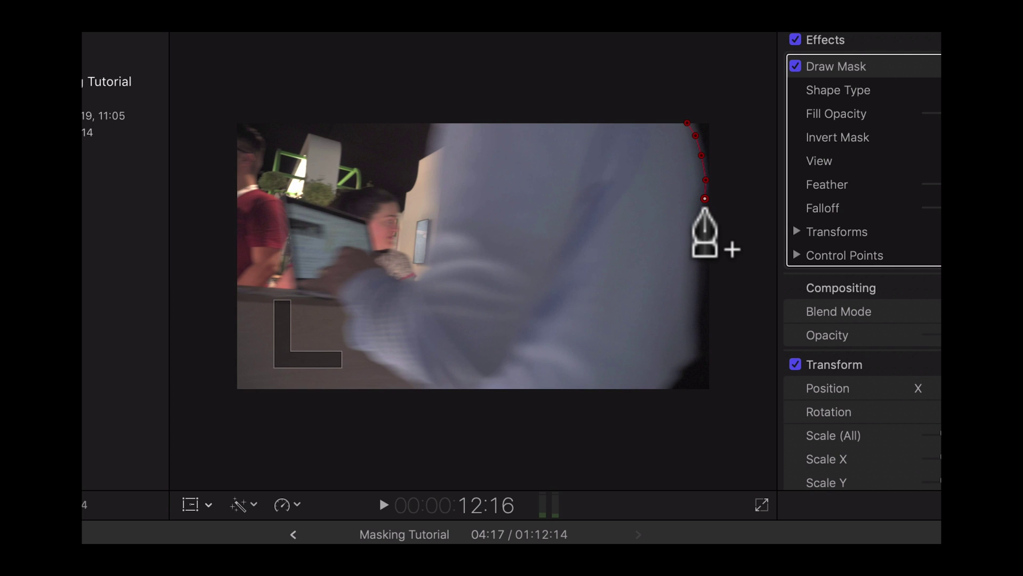
click(697, 237)
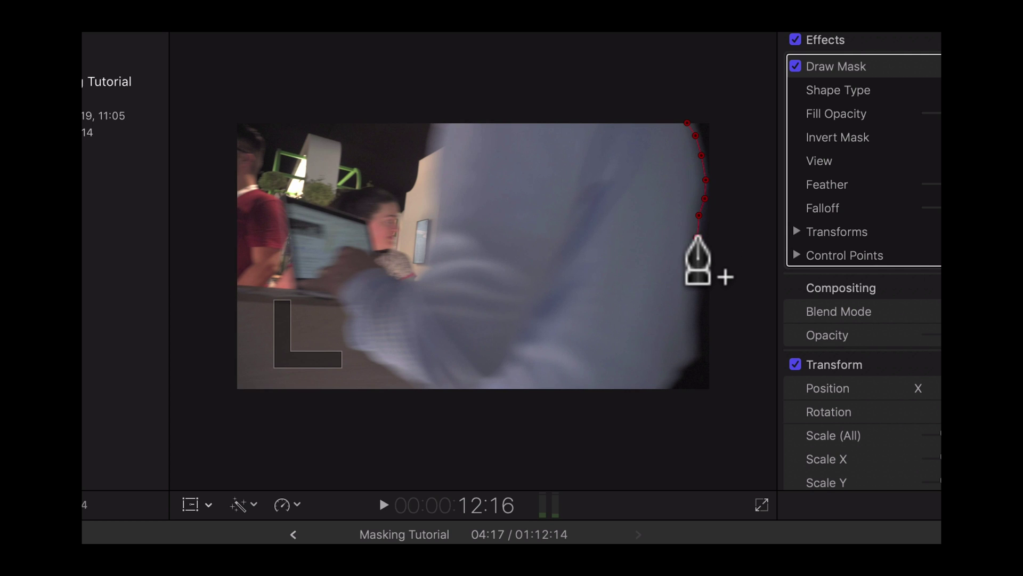
click(696, 273)
click(696, 299)
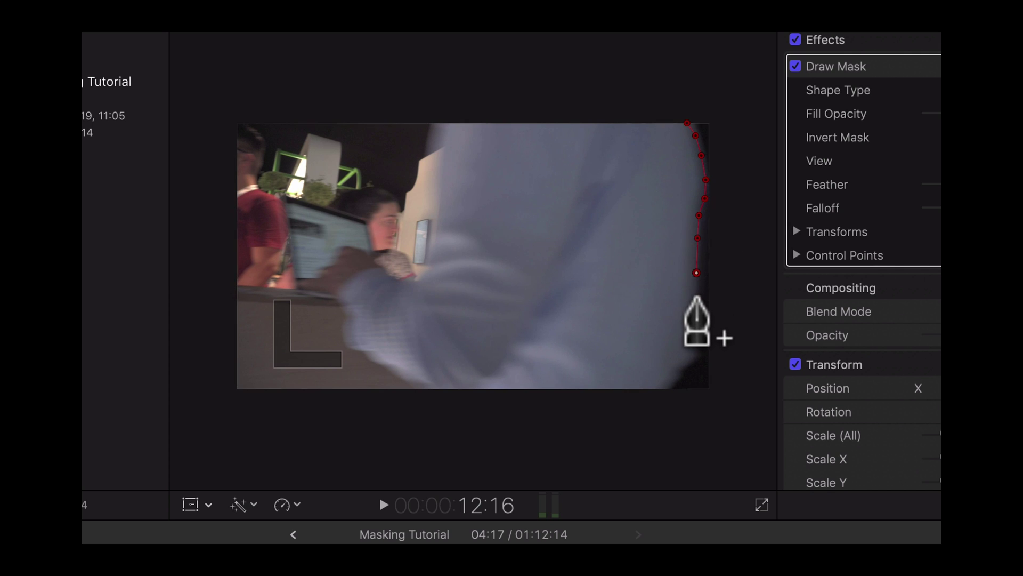
click(697, 325)
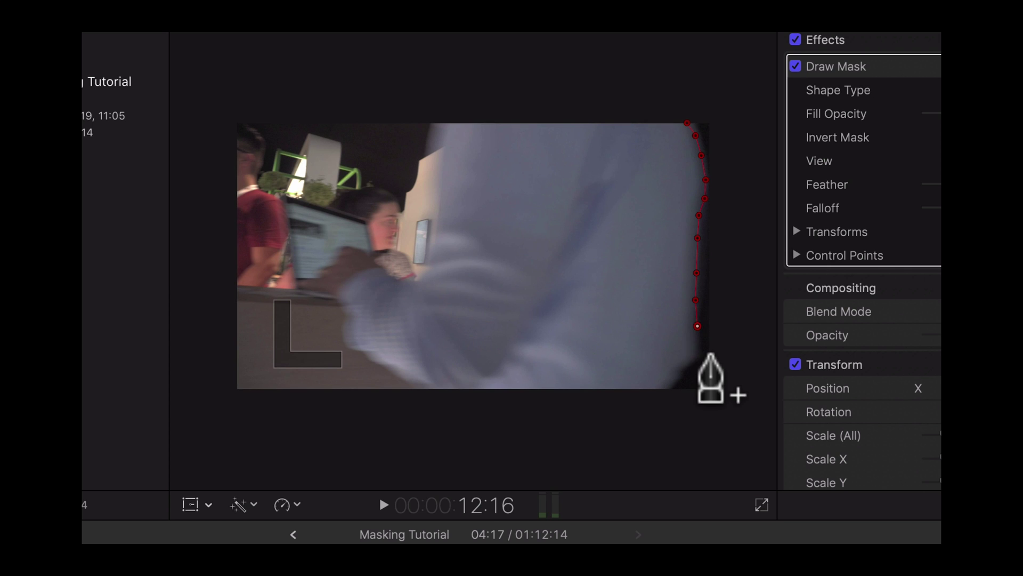
click(698, 346)
Wrap the mask around the bottom and outside the right edge, closing it on the first point.
click(694, 362)
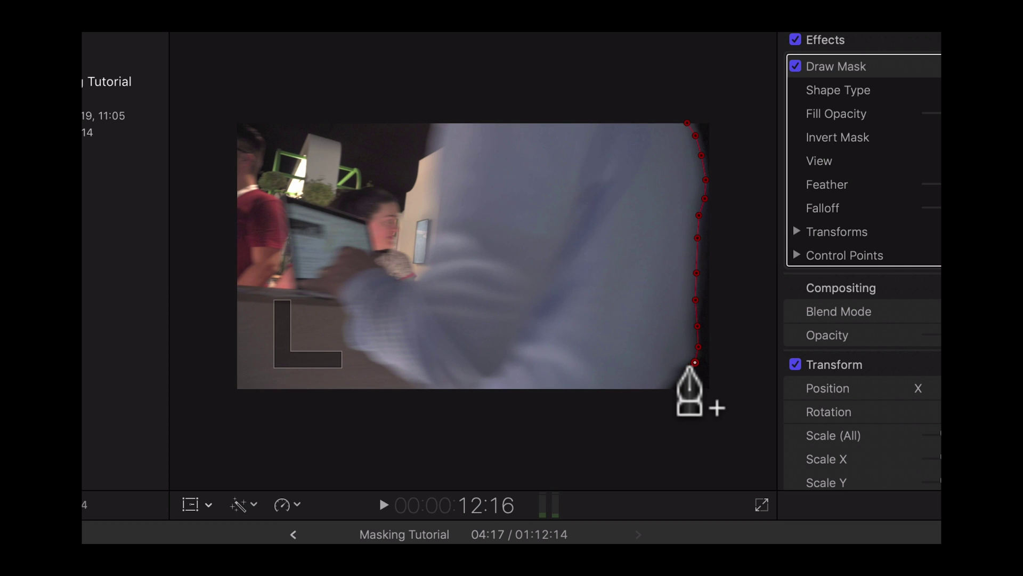
click(680, 370)
click(668, 385)
click(665, 400)
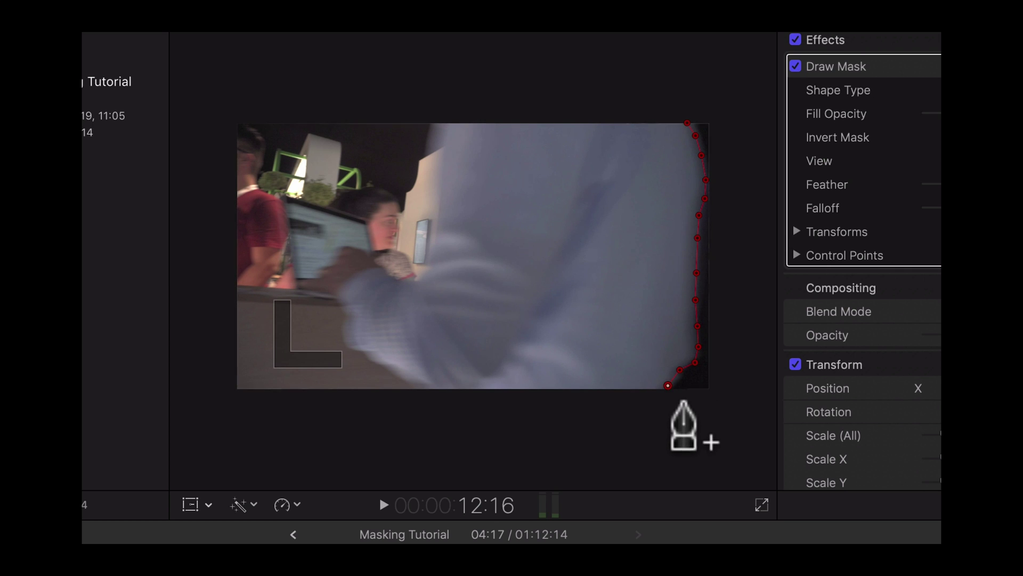
click(716, 402)
click(754, 350)
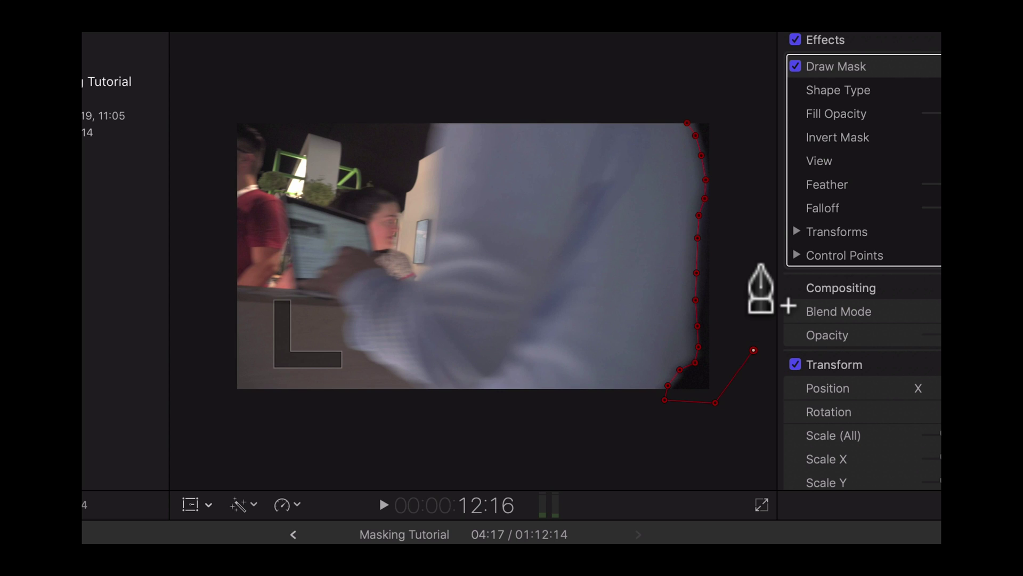
click(756, 191)
click(751, 103)
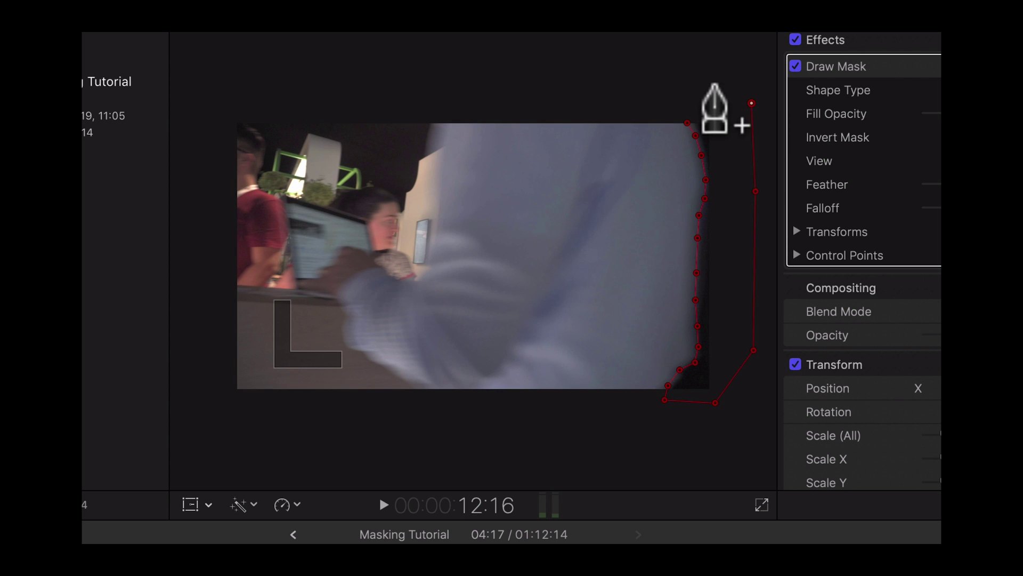
click(714, 87)
click(690, 107)
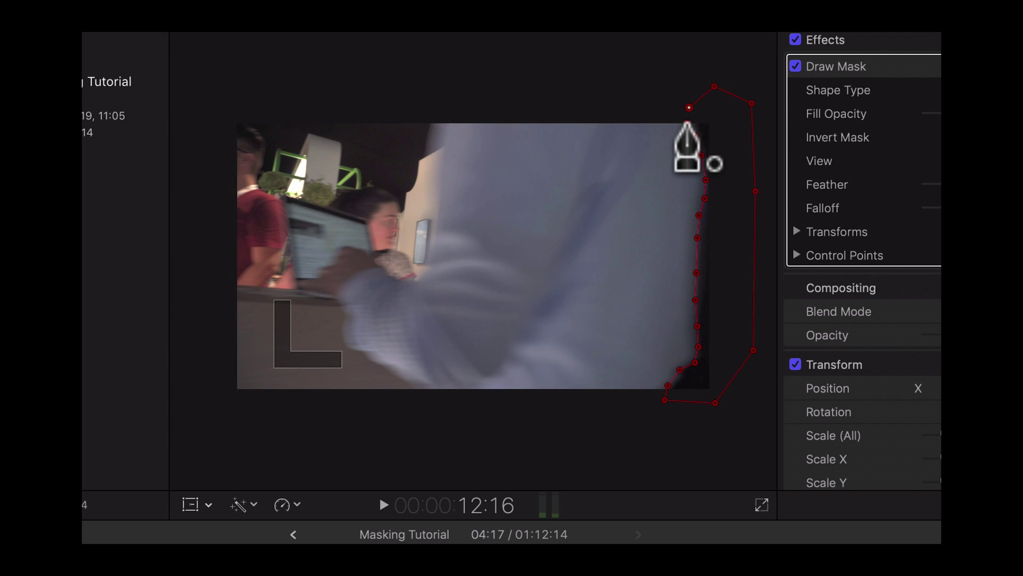
click(687, 123)
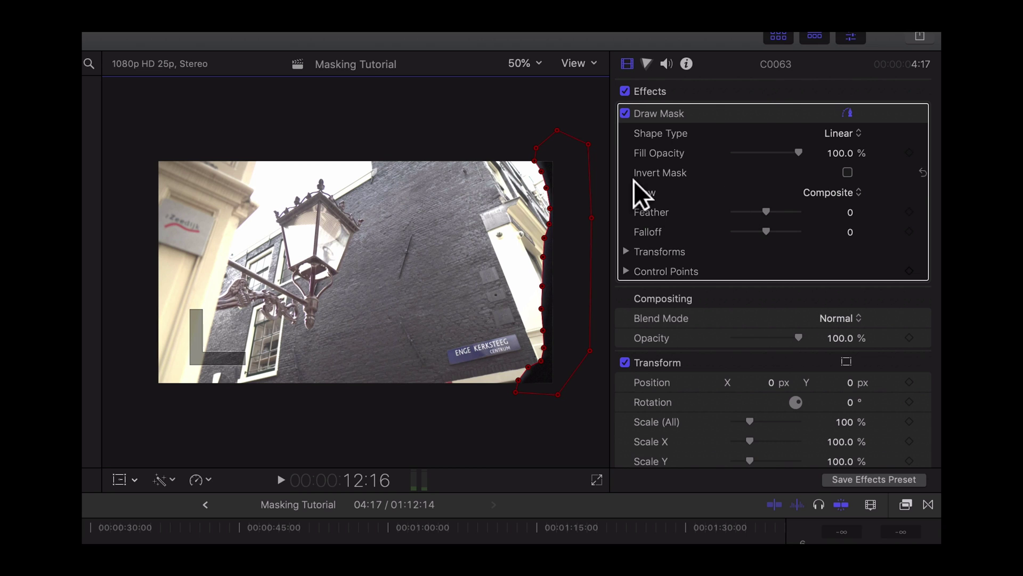
Set the Draw Mask View to Original and expand its Transforms parameters.
click(851, 195)
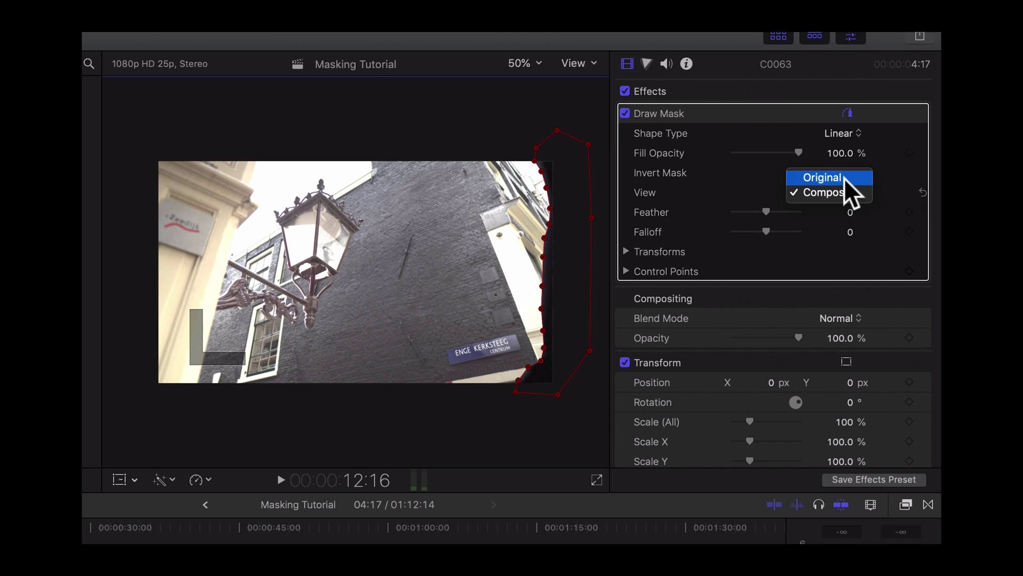
click(845, 178)
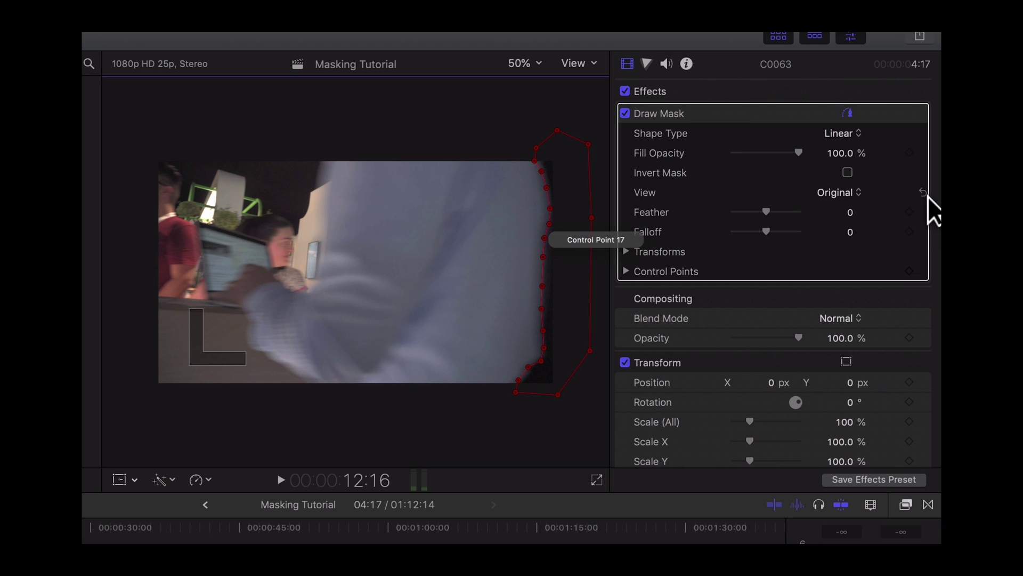
scroll(853, 213, down, 1)
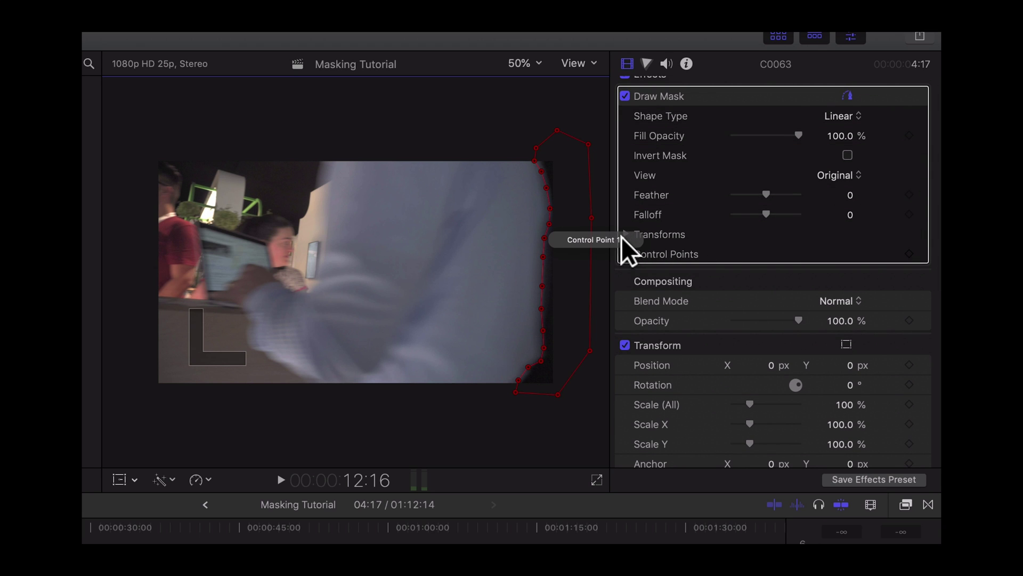
scroll(634, 224, down, 2)
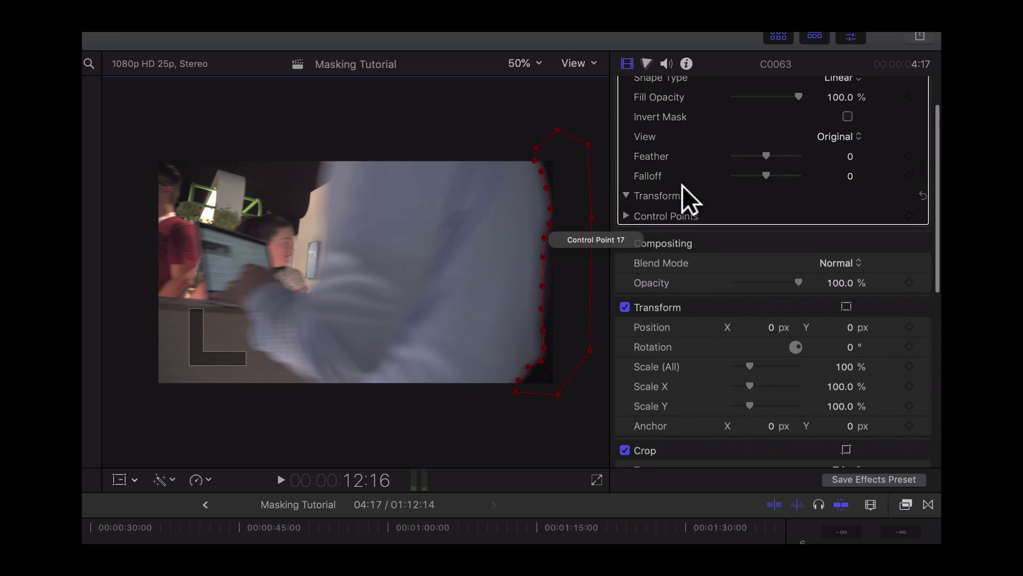
click(685, 198)
scroll(869, 211, down, 2)
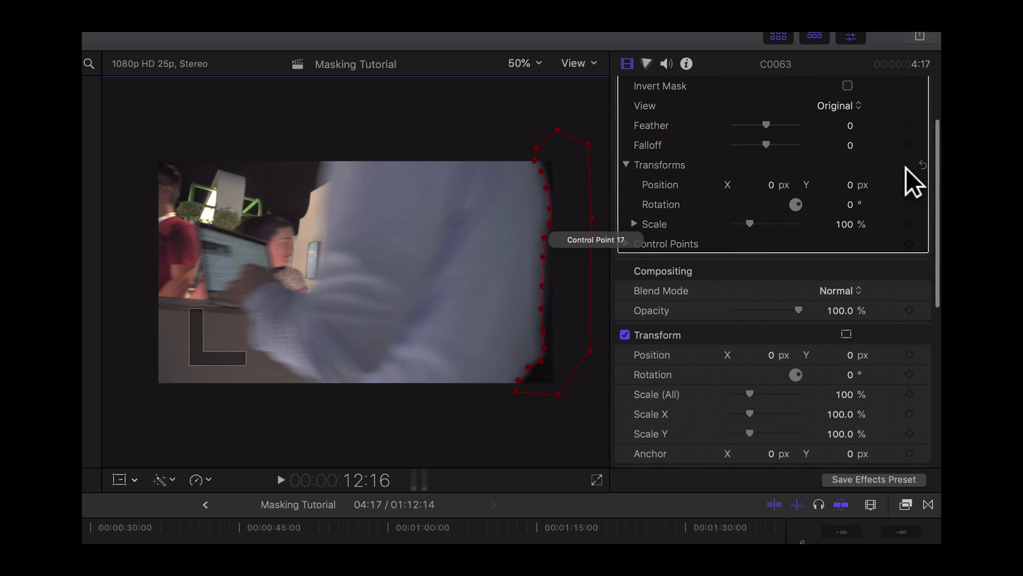
scroll(904, 168, down, 1)
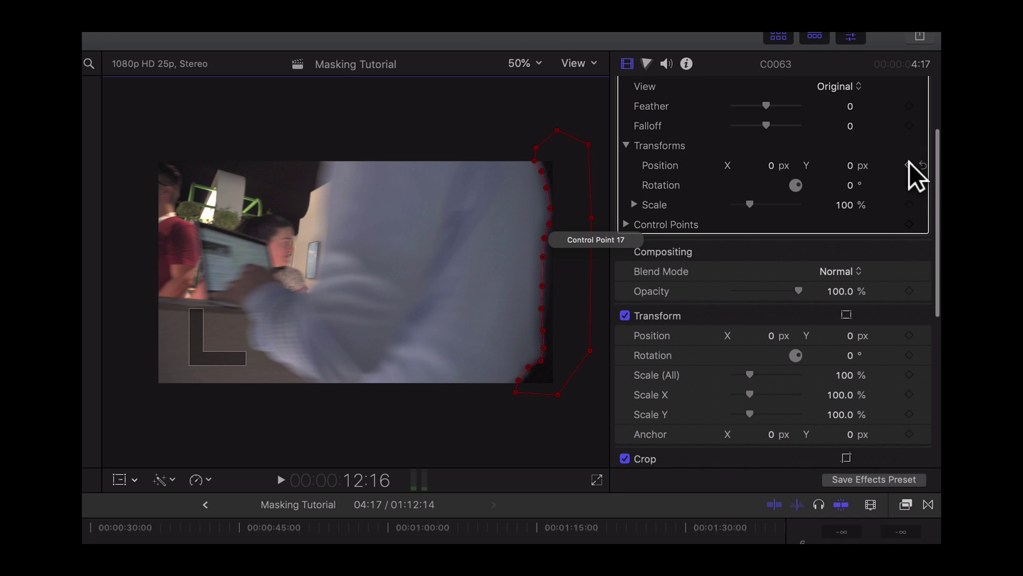
Add Position, Rotation and Scale keyframes for the mask at 12:16.
click(909, 165)
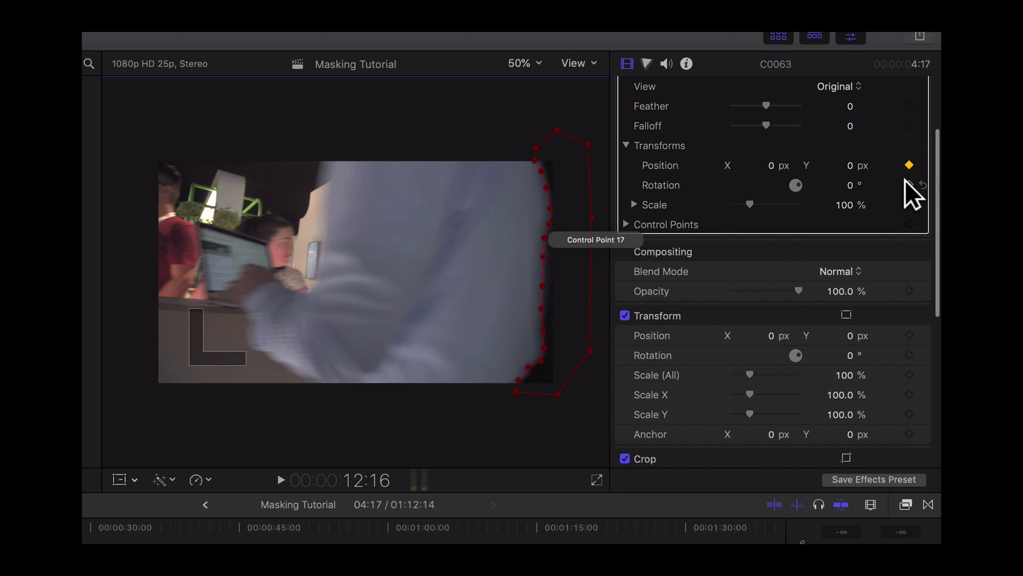
click(634, 205)
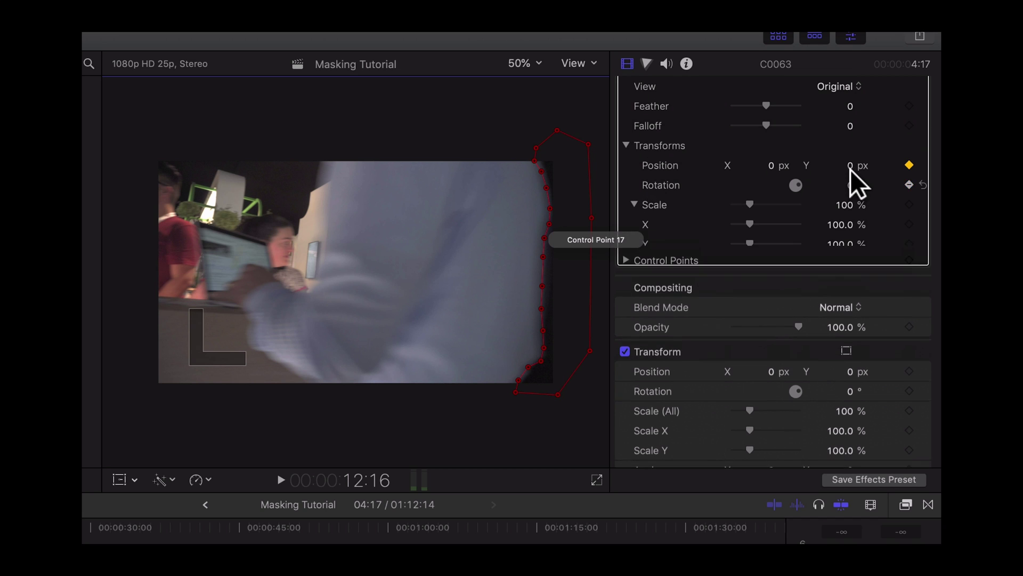
scroll(906, 179, down, 1)
click(910, 165)
click(909, 186)
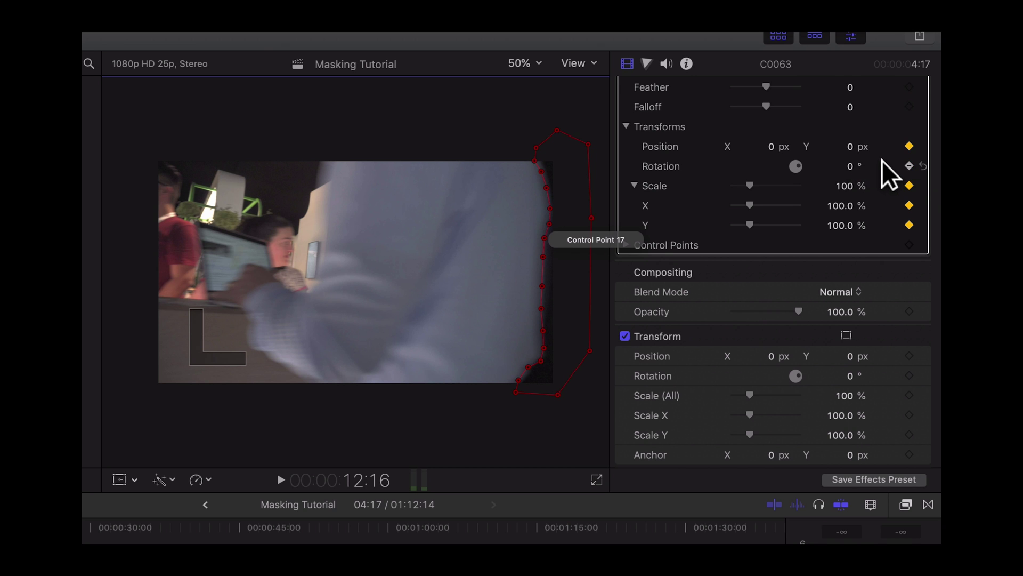
scroll(880, 165, up, 3)
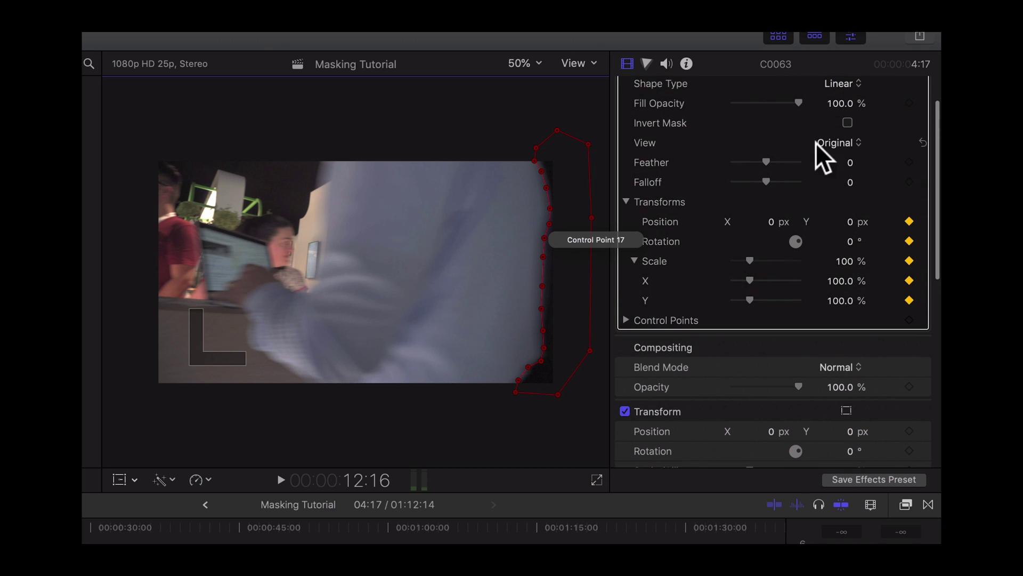
At 12:17, shift the mask left and stretch its right corners to follow the back.
key(super+2)
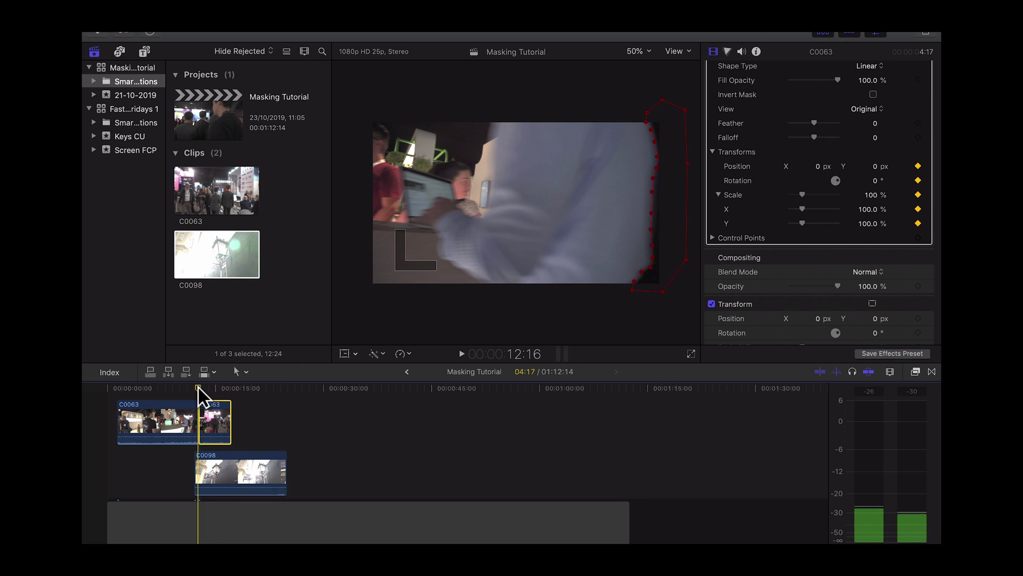
key(Right)
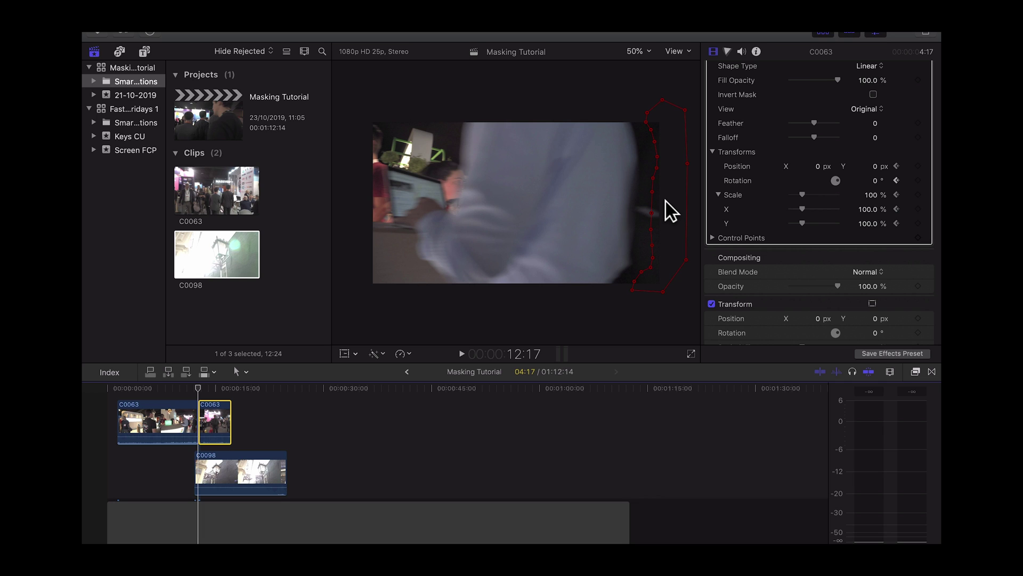
drag(665, 201, 647, 213)
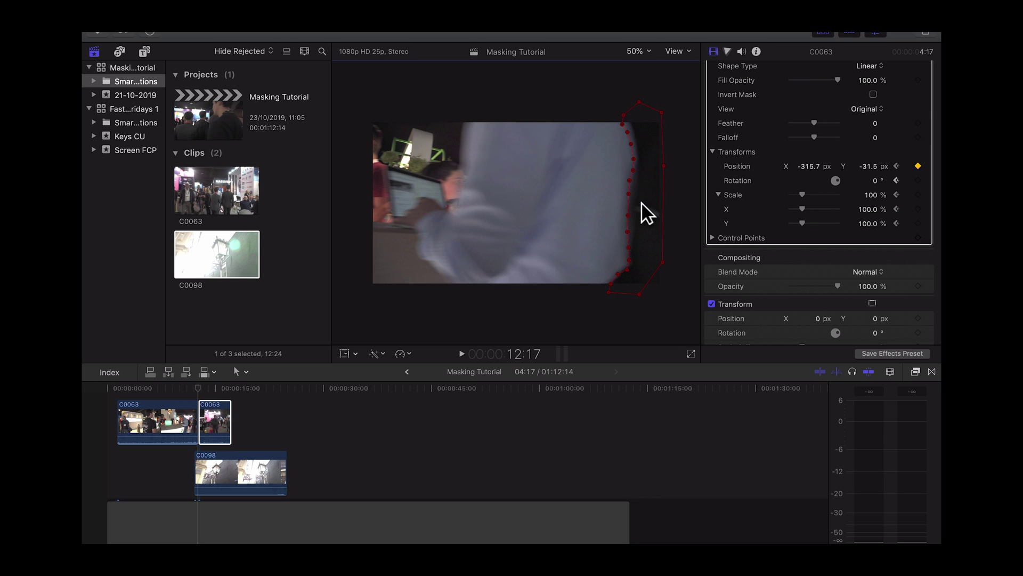
drag(663, 262, 691, 304)
drag(665, 169, 706, 151)
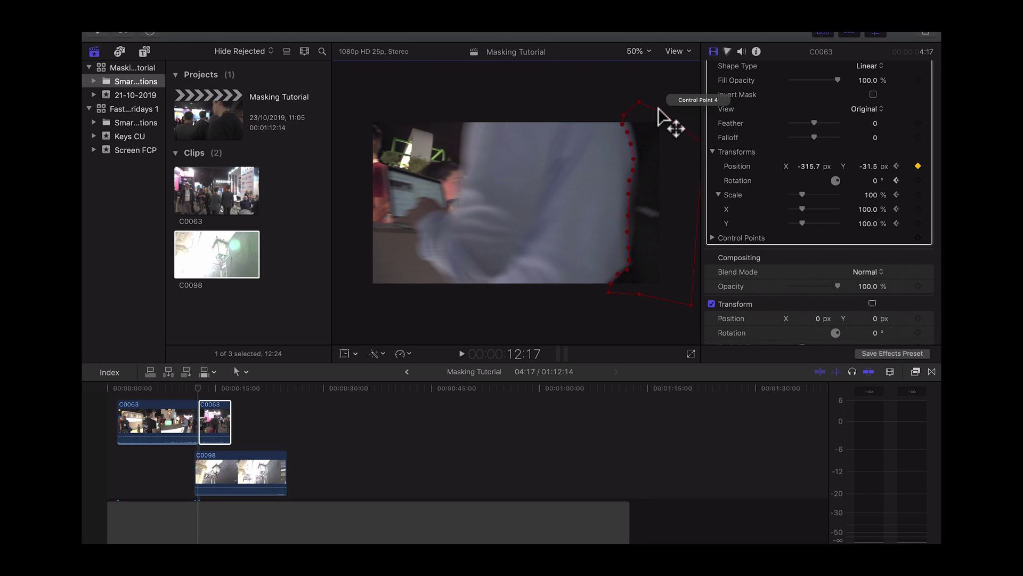
drag(660, 111, 680, 96)
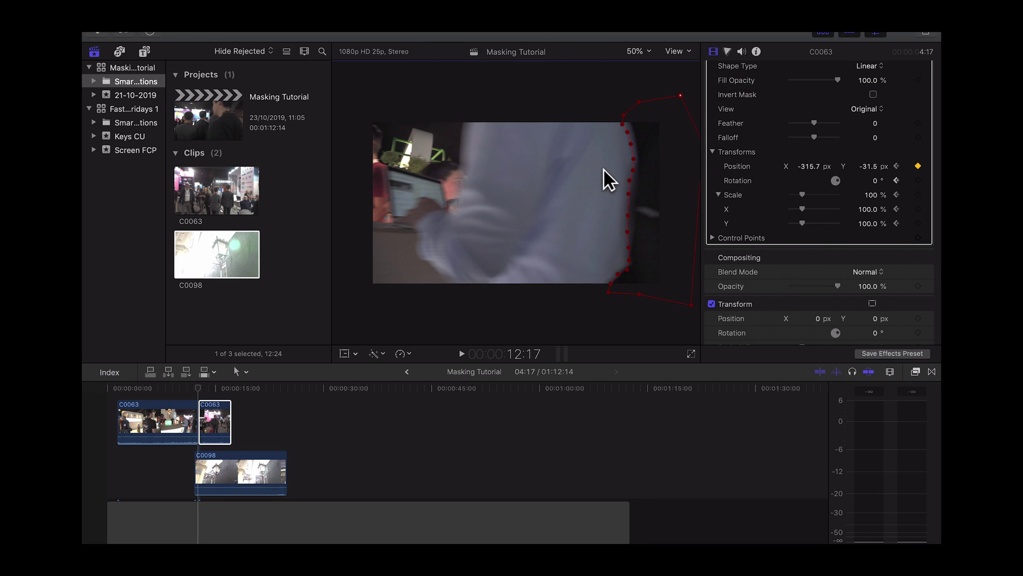
At 12:18, shift the mask left, realign its bottom-left points, then step through to 13:01.
key(Right)
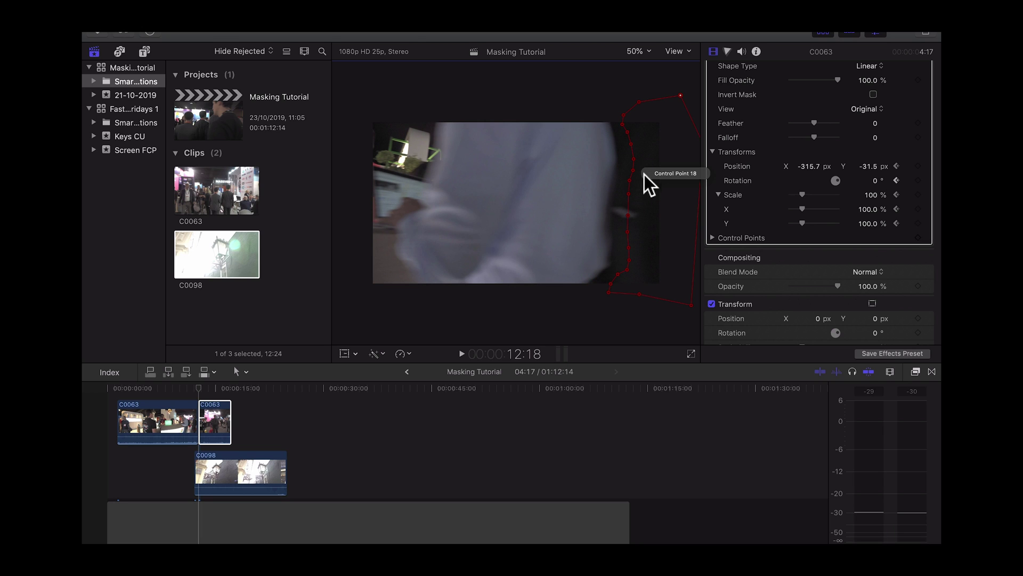
drag(658, 187, 641, 188)
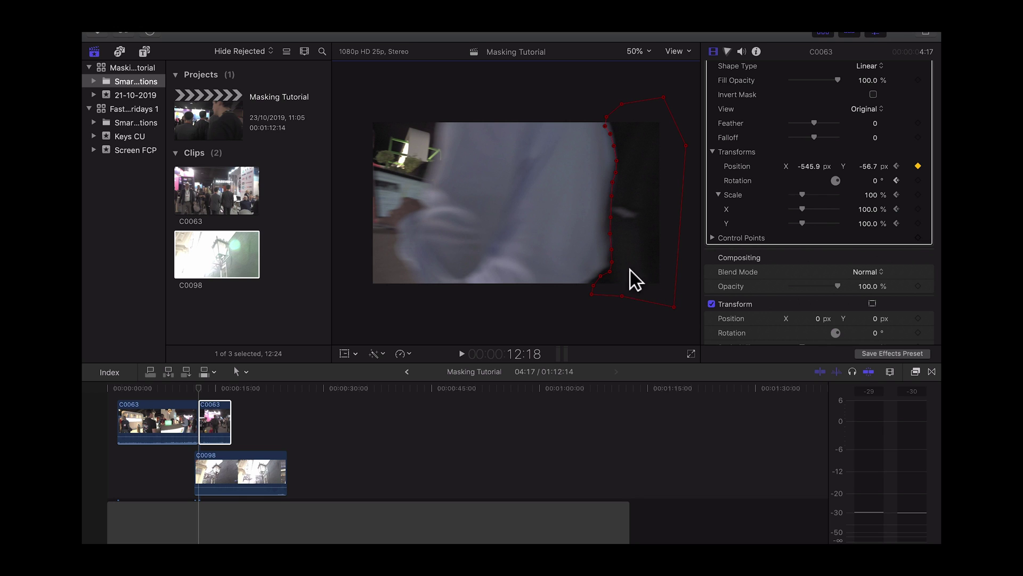
drag(592, 283, 610, 198)
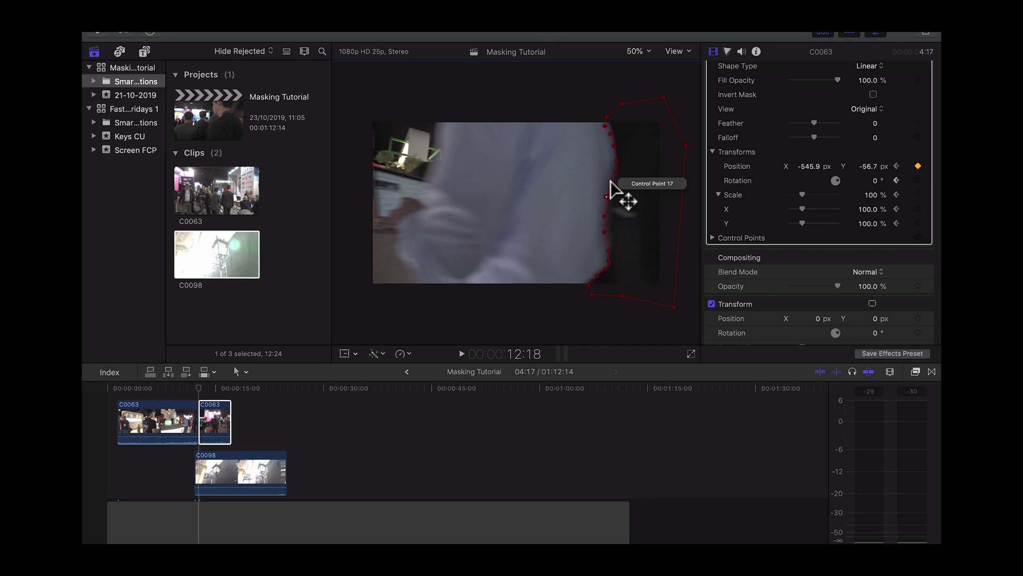
key(Right)
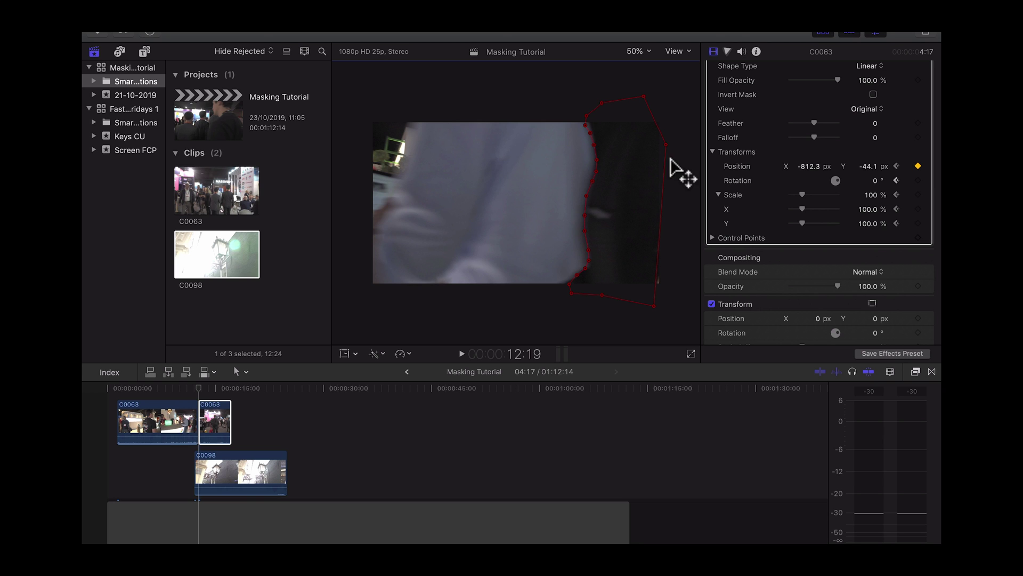
key(Right)
key(Right)
key(Right)
key(Right)
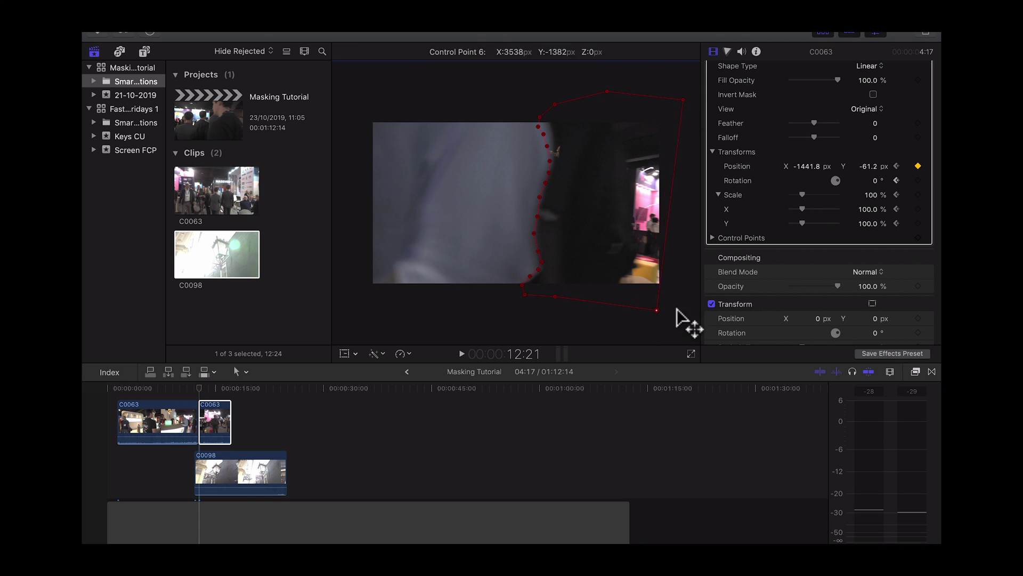
key(Right)
key(Right)
key(Right)
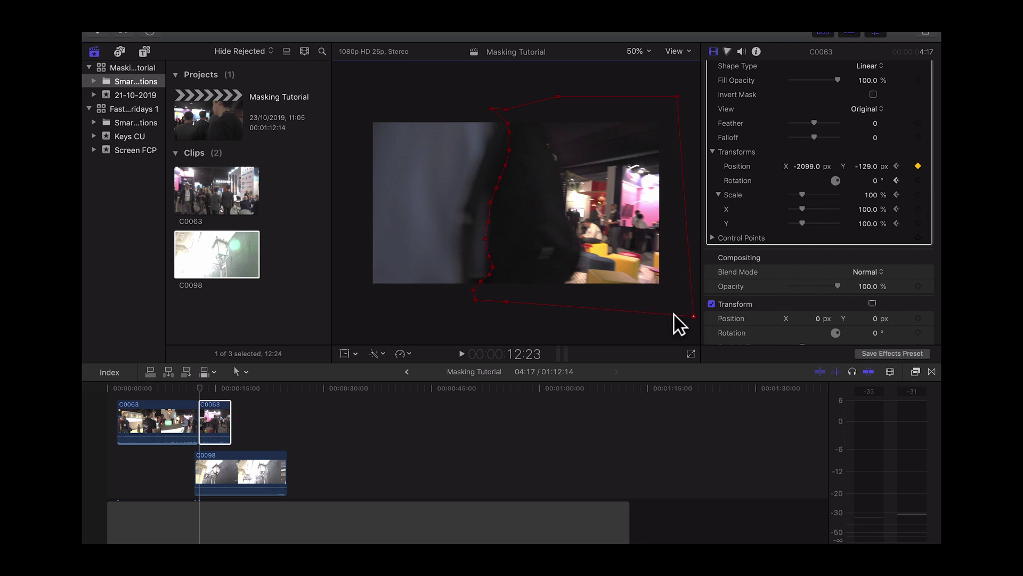
key(Right)
key(Right)
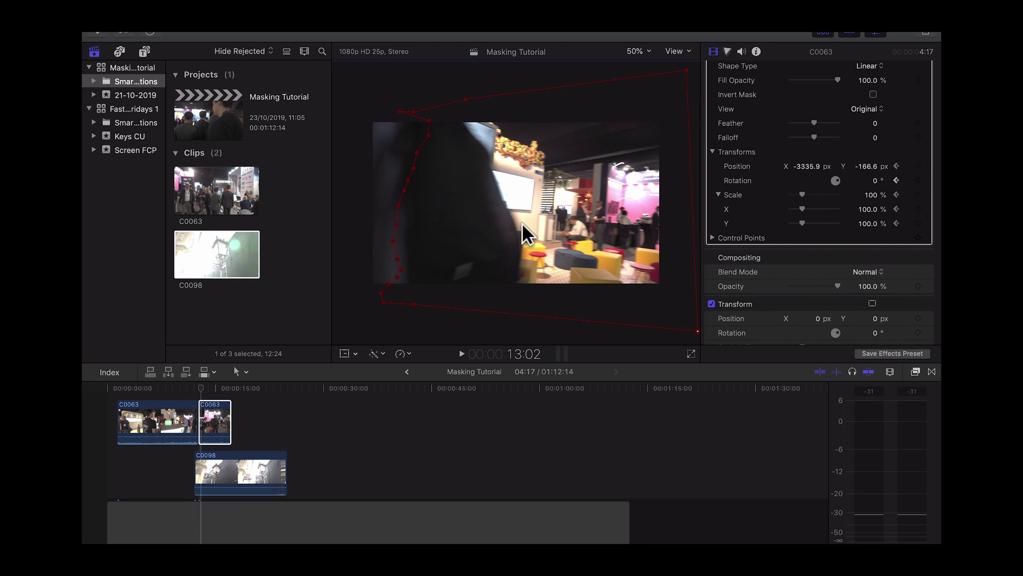
Return to 12:16 and step back and forth through frames to review the mask tracking.
click(199, 387)
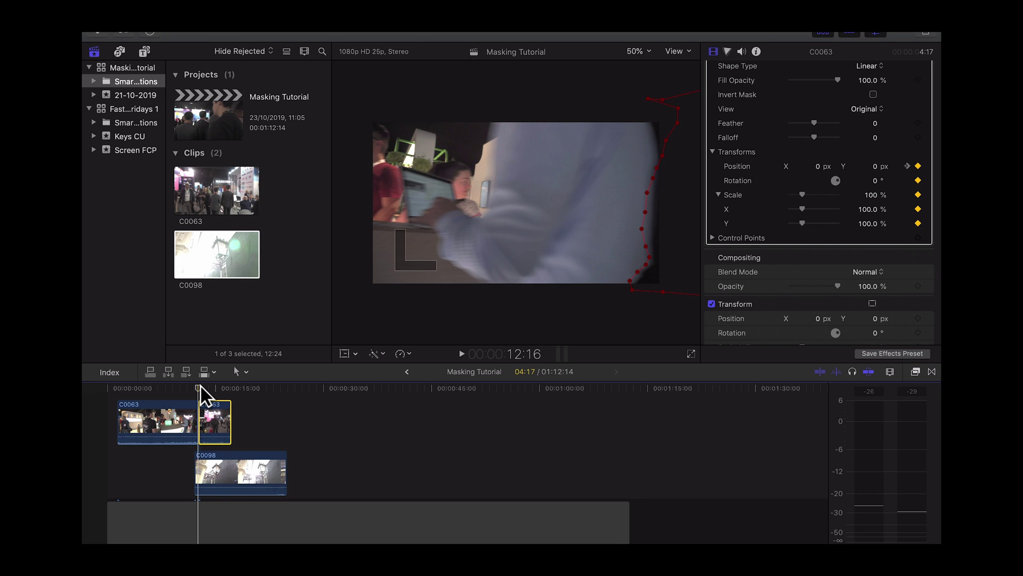
key(Right)
key(Right)
key(Right)
key(Right)
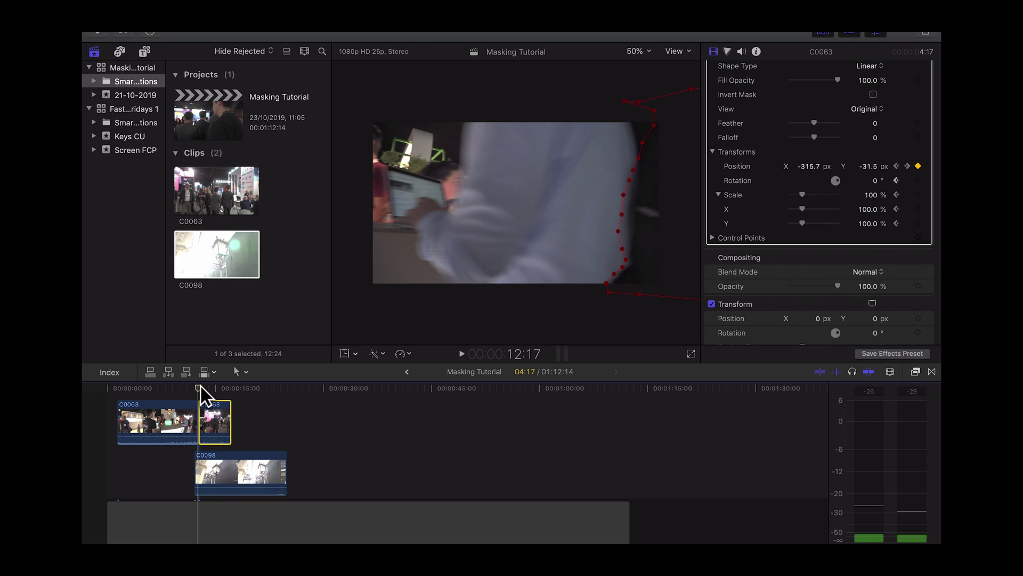
key(Right)
key(Right)
key(Right)
key(Right)
key(Right)
key(Right)
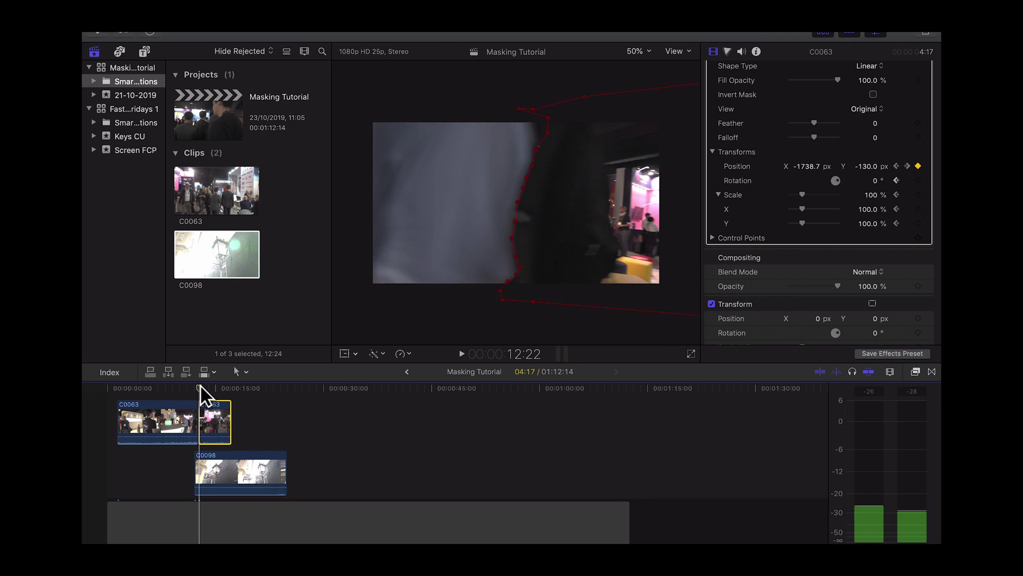
key(Right)
key(Right)
key(Right)
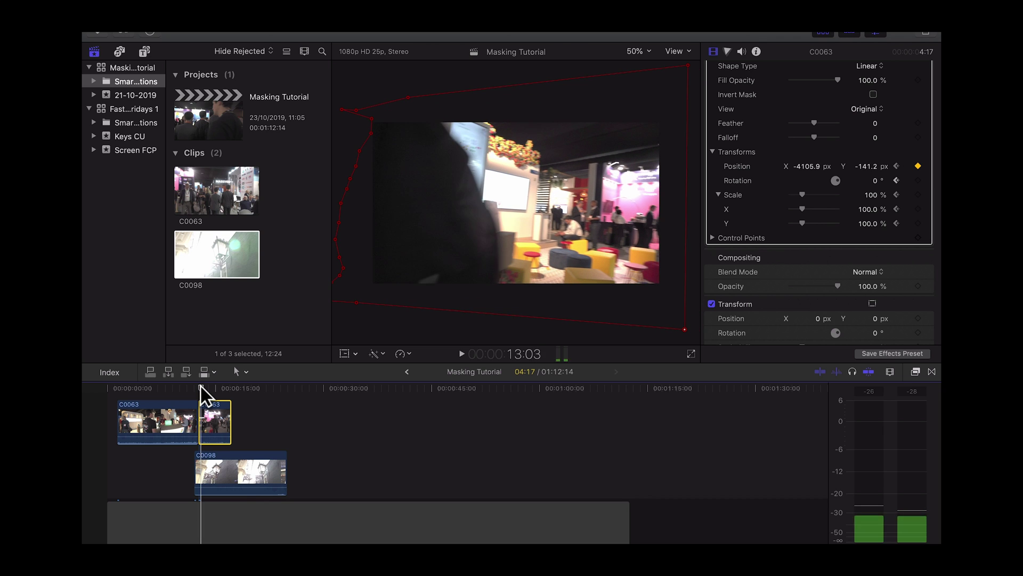
key(Left)
key(Left)
key(Left)
key(Left)
key(Left)
key(Left)
key(Left)
key(Left)
key(Left)
key(Left)
key(Left)
key(Left)
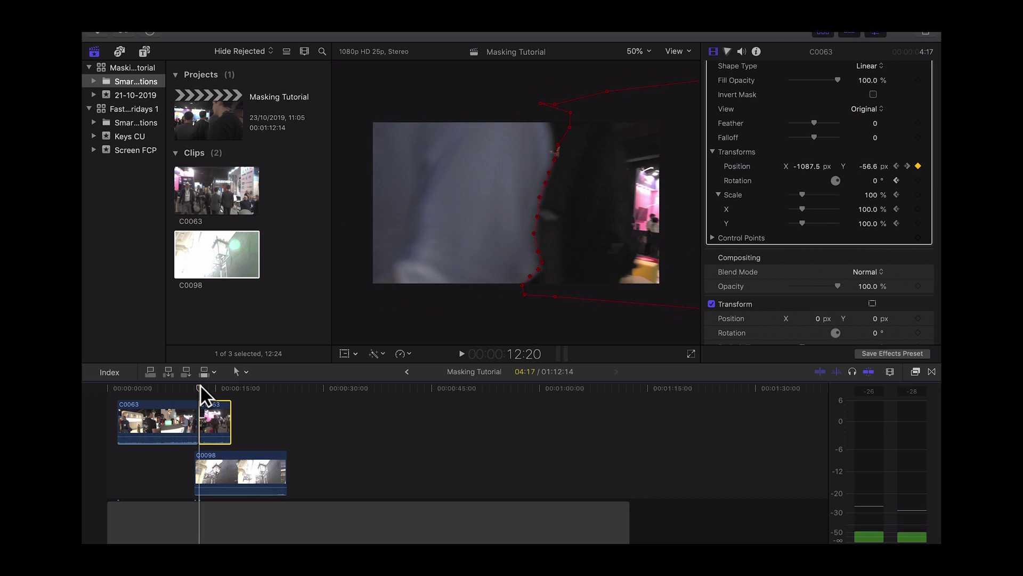
key(Right)
key(Right)
key(Right)
key(Right)
key(Right)
key(Right)
key(Right)
key(Right)
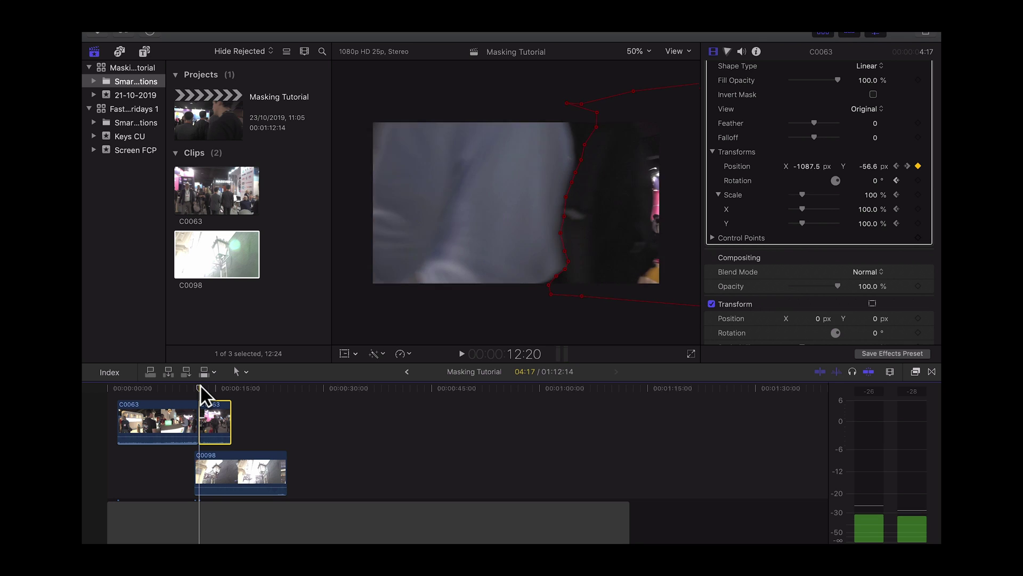
key(Left)
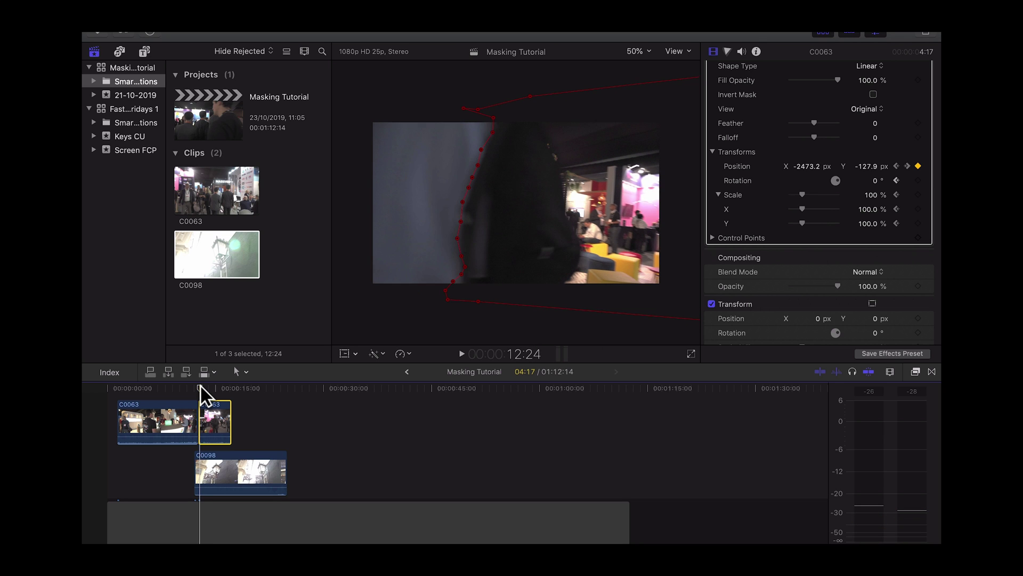
key(Left)
key(Left)
key(Left)
key(Left)
key(Left)
key(Left)
key(Left)
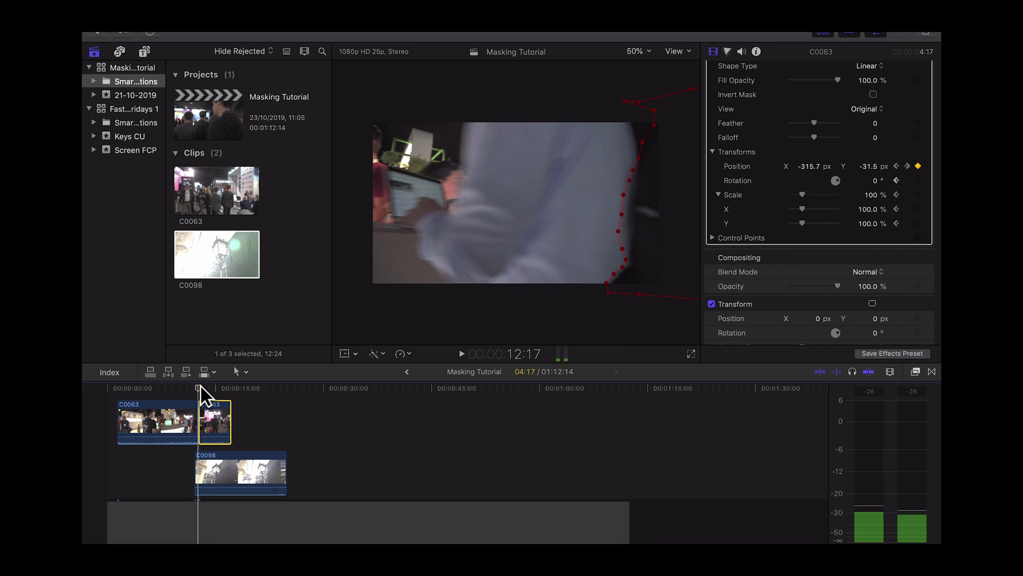
key(Right)
key(Right)
key(Right)
key(Right)
key(Right)
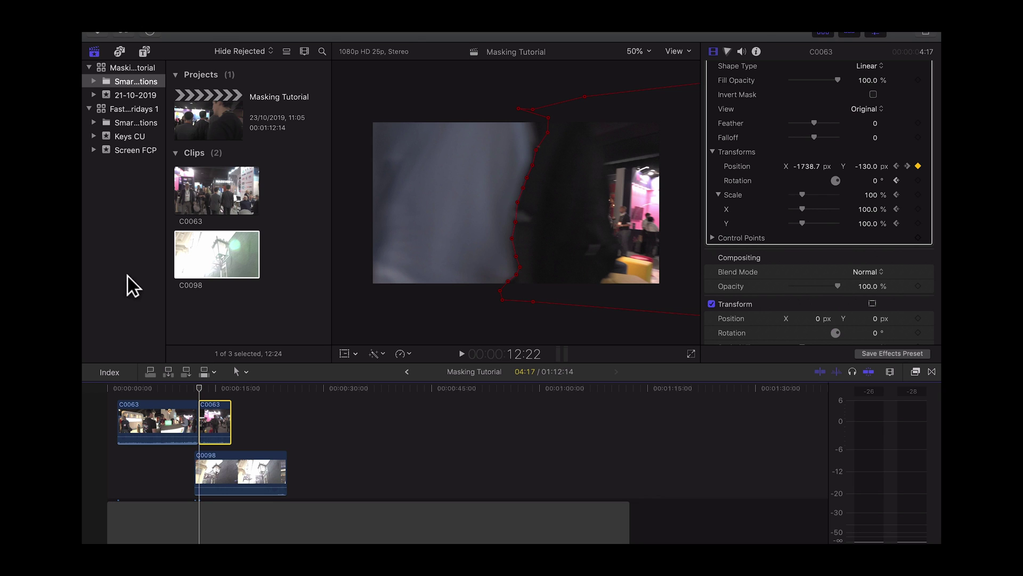
key(Left)
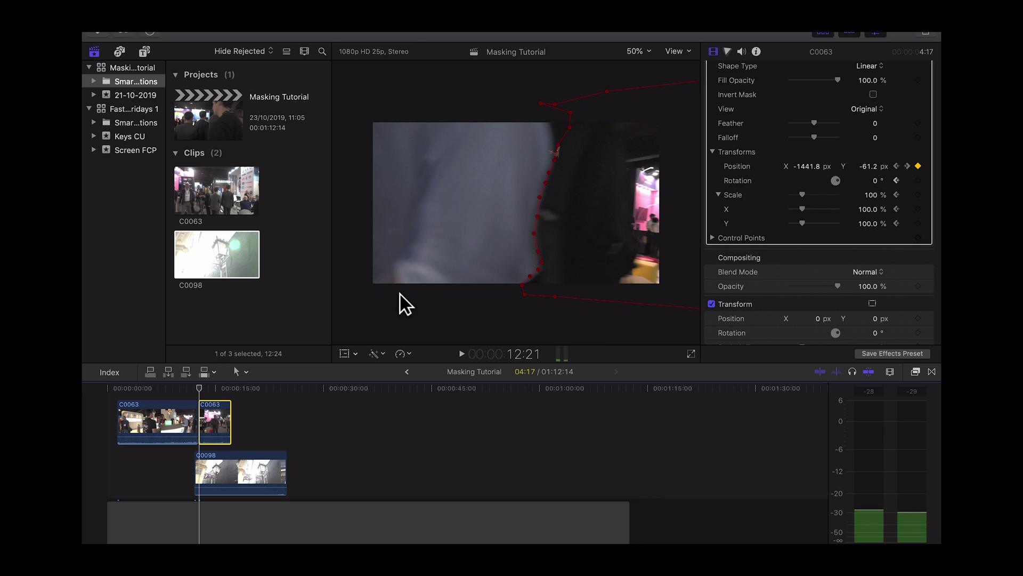
key(Left)
key(Left)
key(Left)
key(Left)
key(Left)
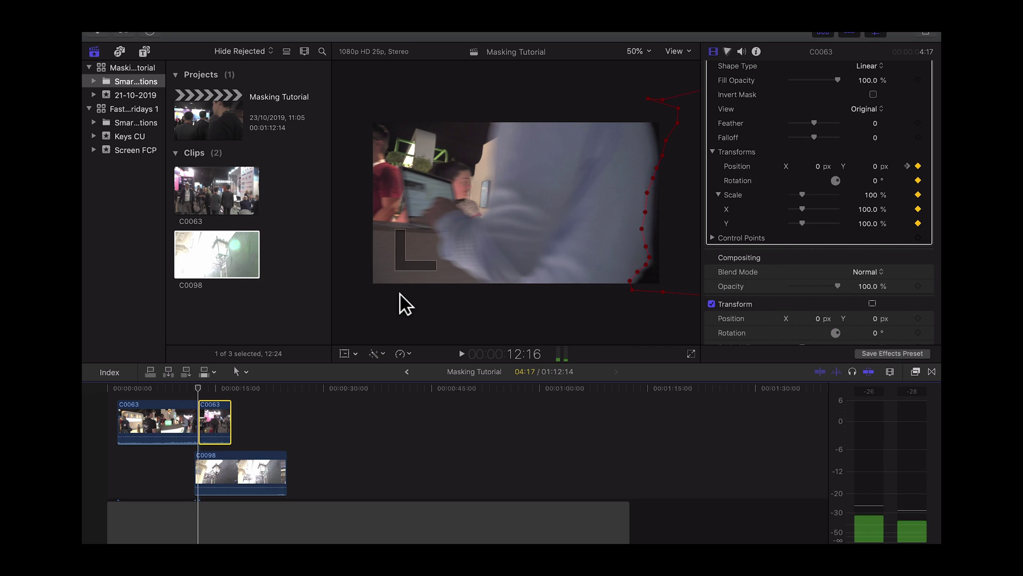
key(Right)
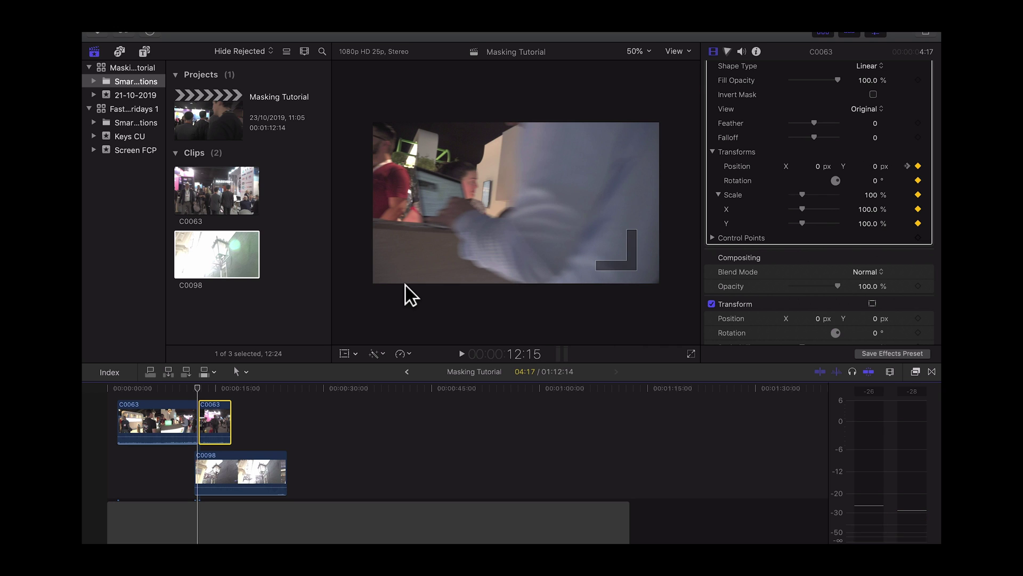
key(Left)
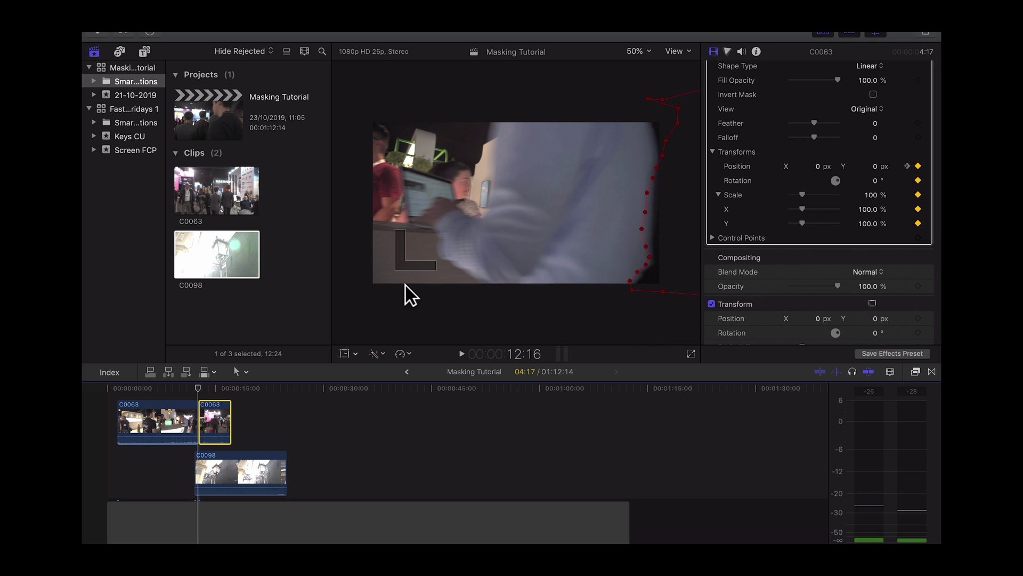
Adjust a mask control point and keep stepping frame by frame toward 13:02.
click(663, 140)
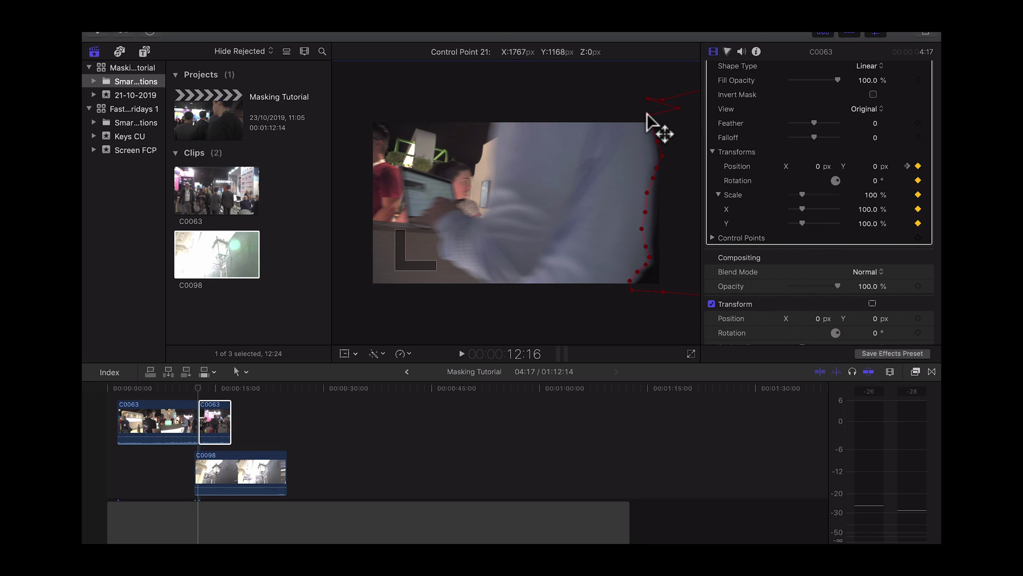
key(Right)
key(Right)
key(Right)
key(Right)
key(Right)
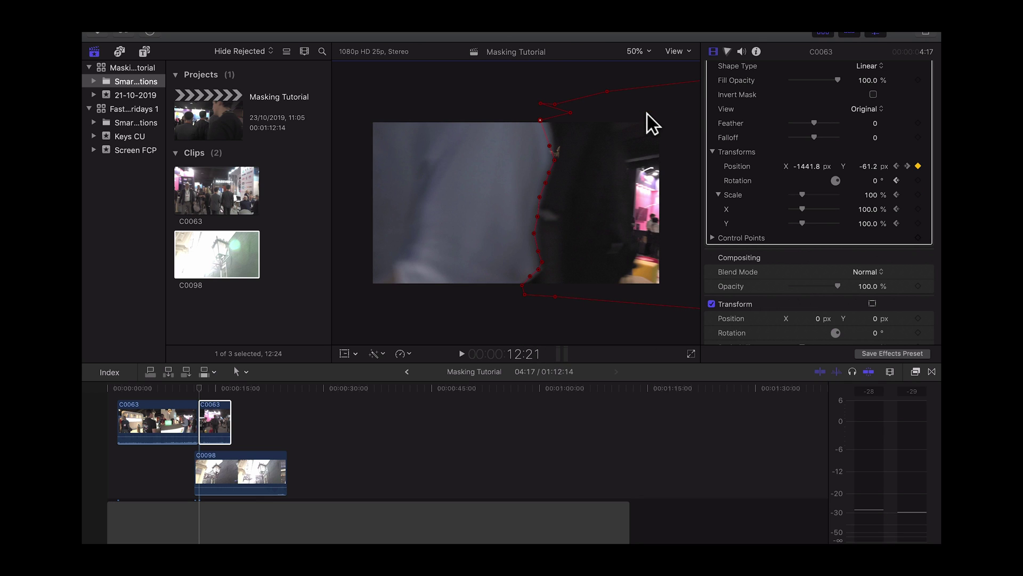
key(Right)
key(Right)
key(Right)
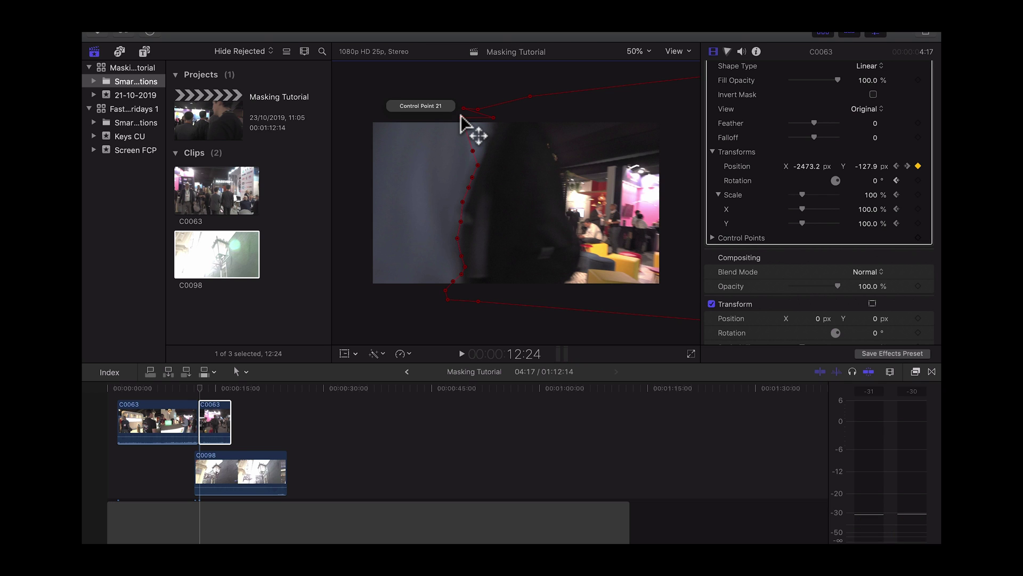
key(Right)
key(Right)
key(Right)
key(Right)
key(Right)
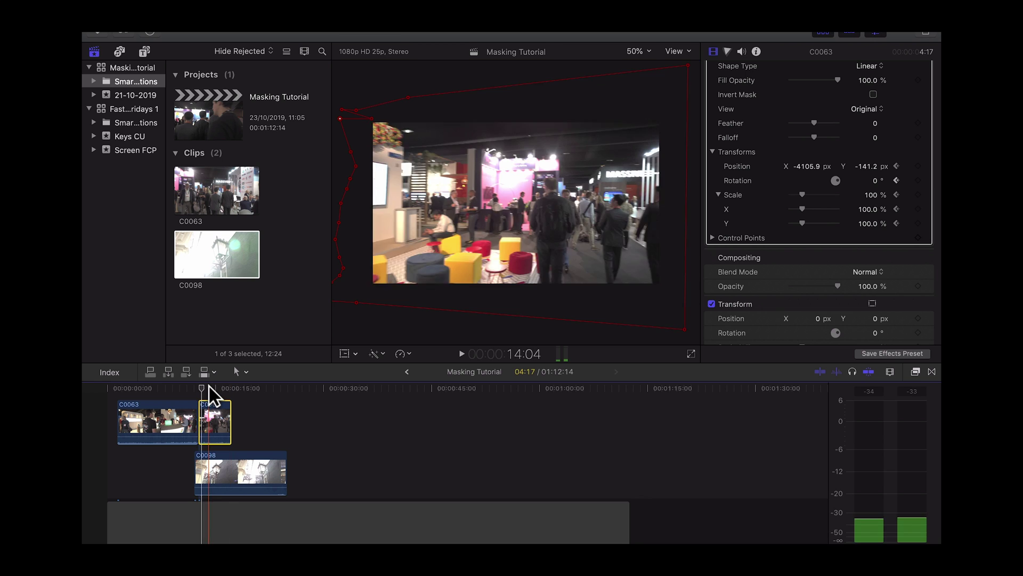
Skip ahead, set the Draw Mask View to Composite, and enable Invert Mask.
drag(209, 385, 206, 388)
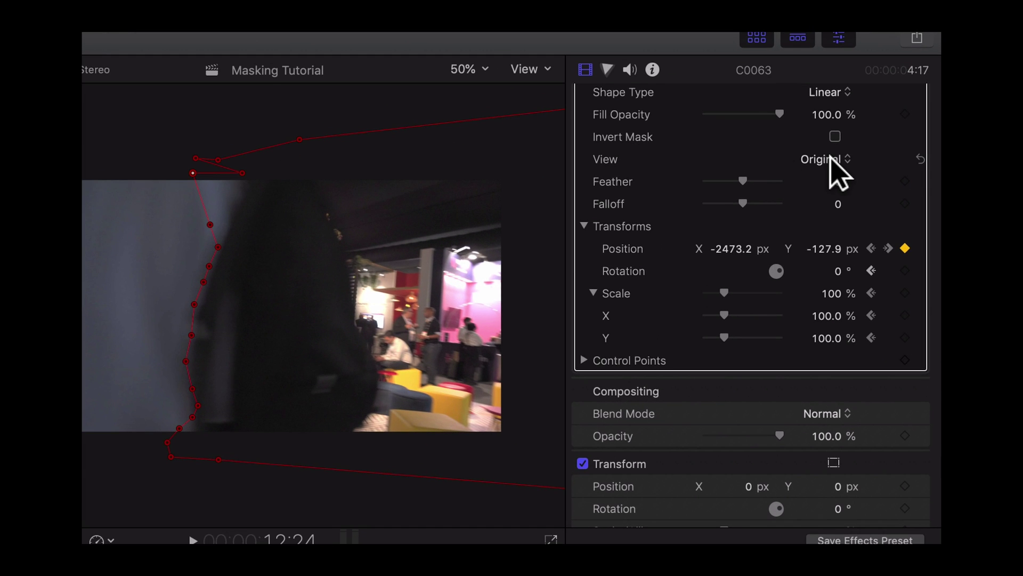
click(830, 157)
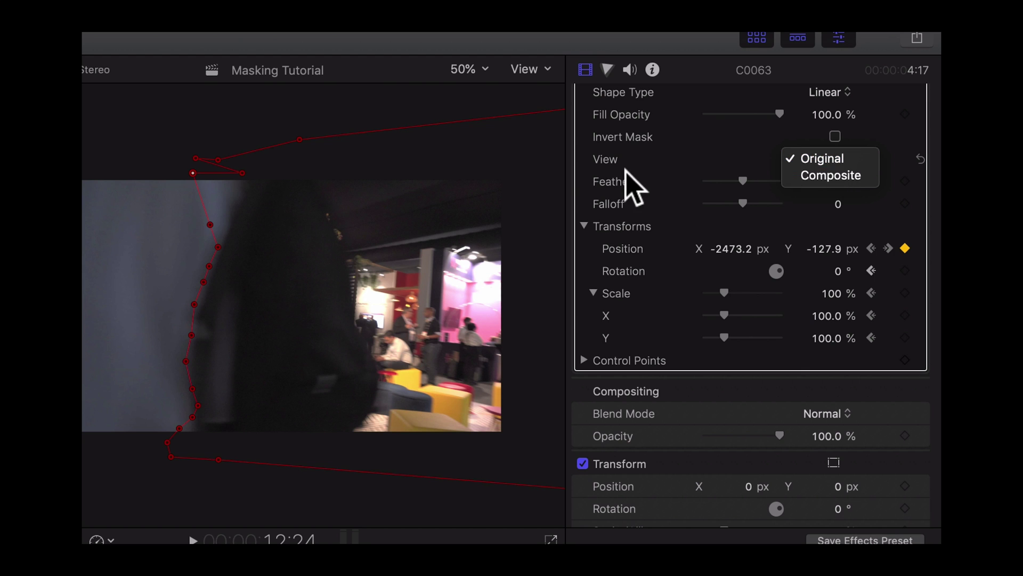
click(846, 177)
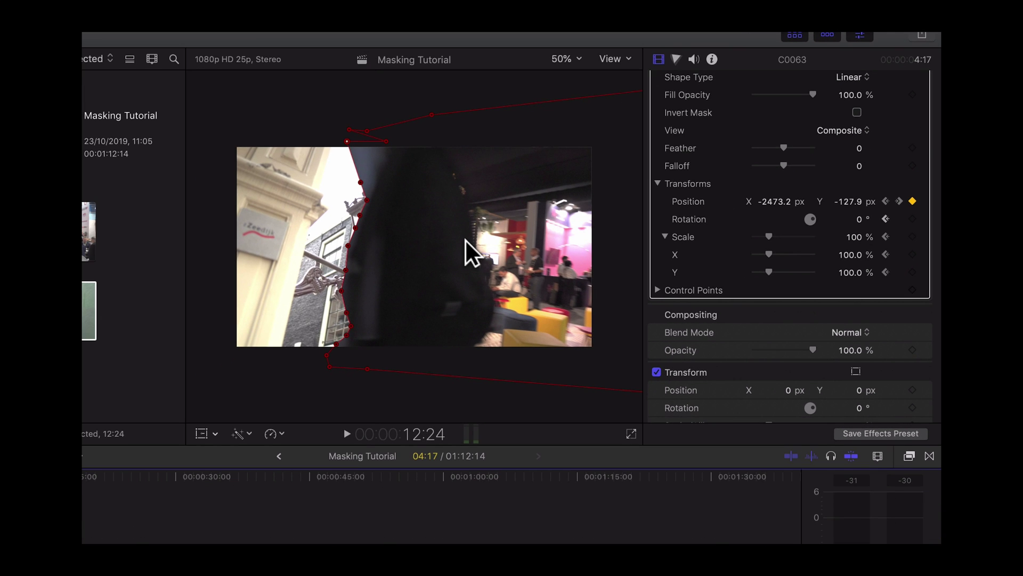
click(857, 112)
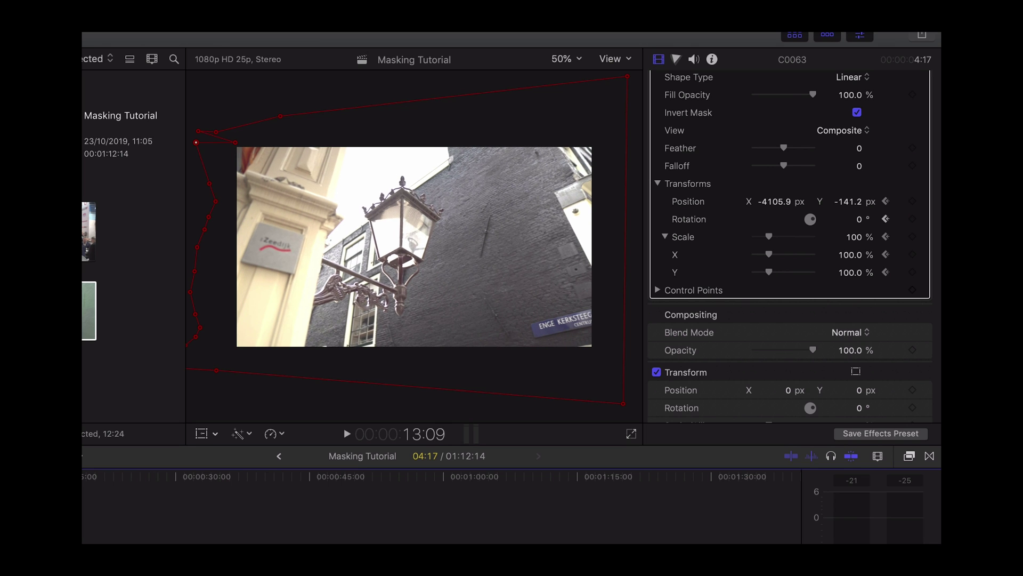
Set the mask Feather to 52 and Falloff to -14, then play back the softened wipe.
key(j)
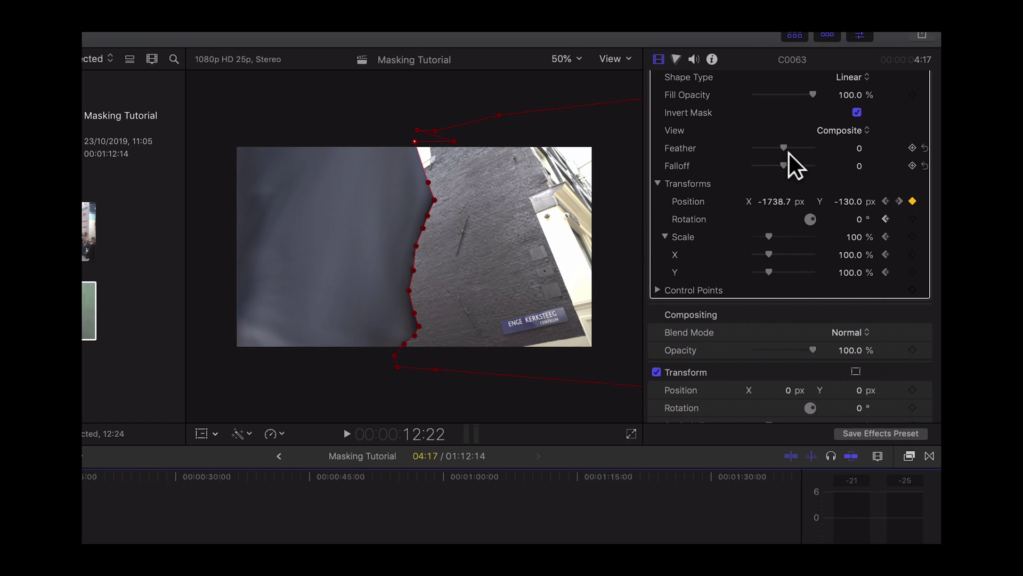
drag(783, 145, 779, 166)
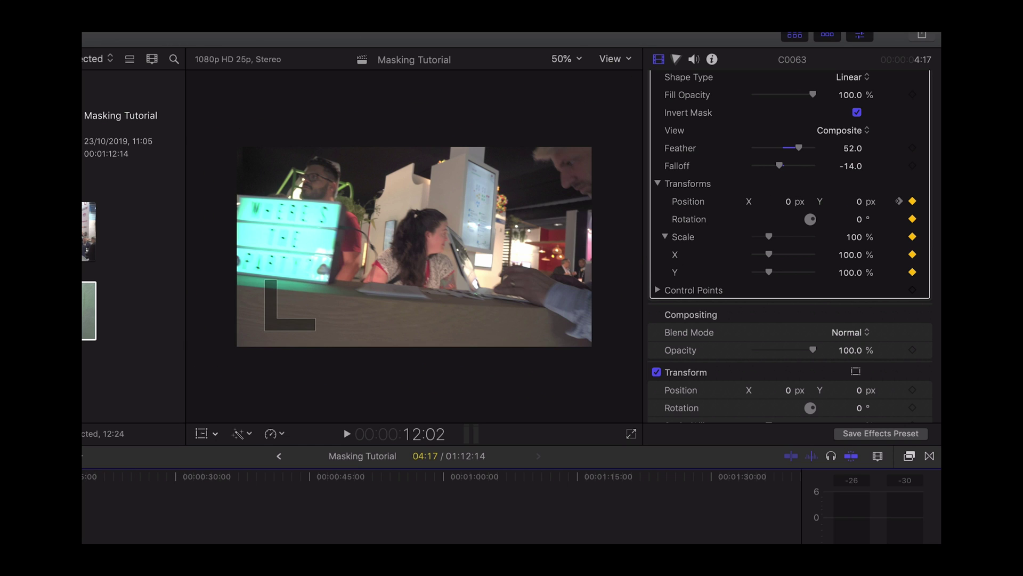
key(space)
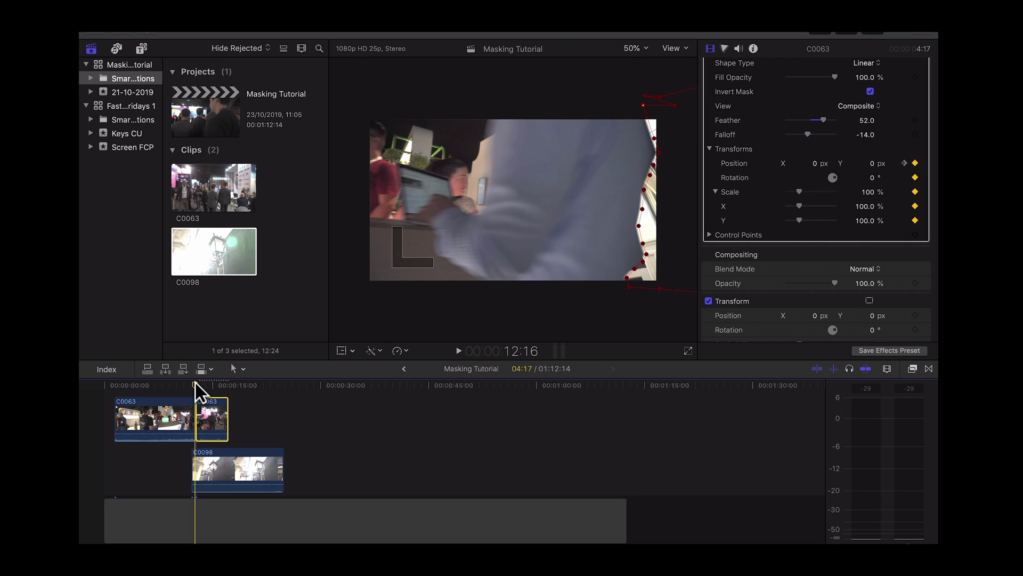
Zoom in around the transition and preview it from the masked clip's start at 12:16.
key(super+equal)
key(super+equal)
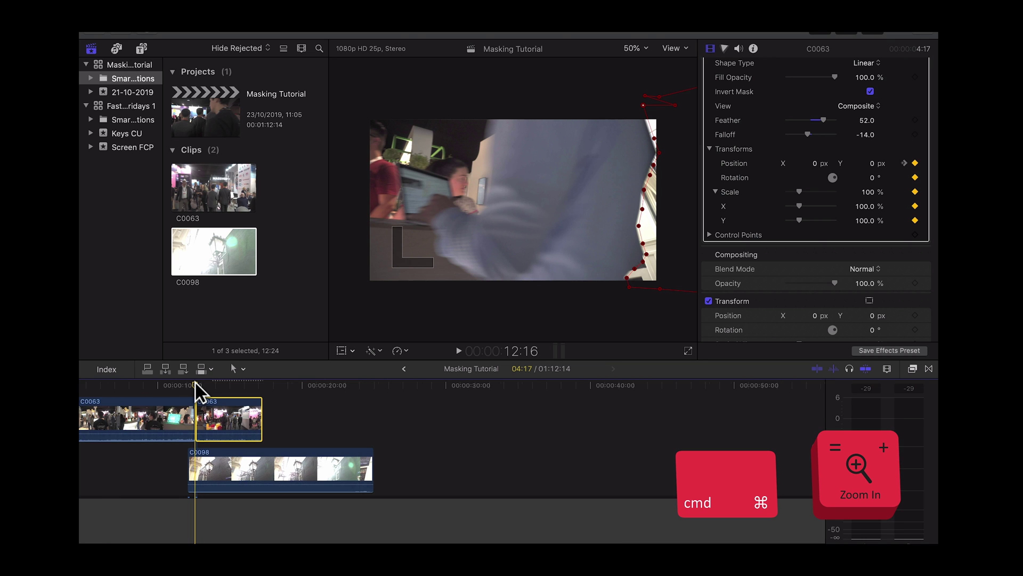
key(super+equal)
key(space)
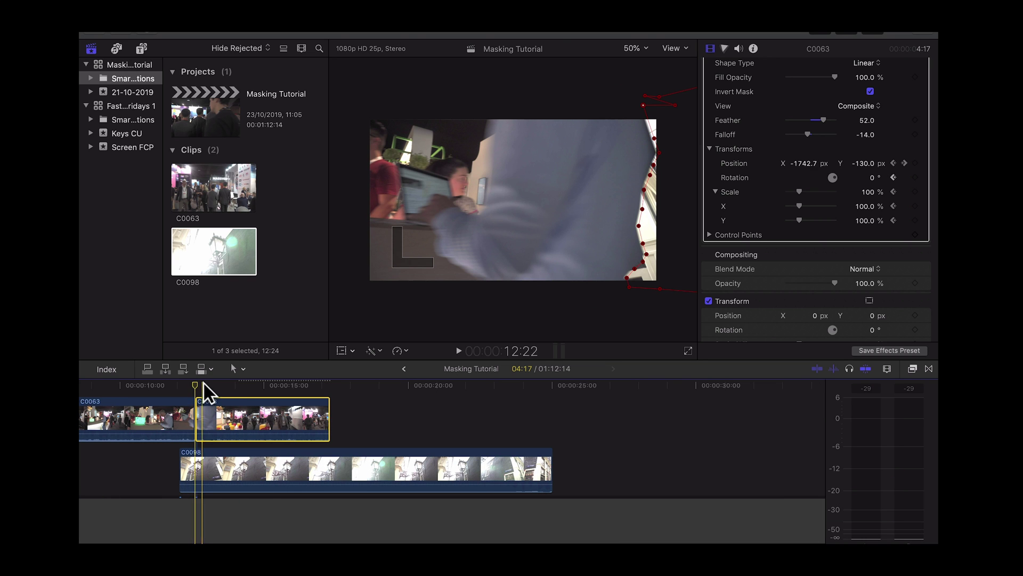
key(slash)
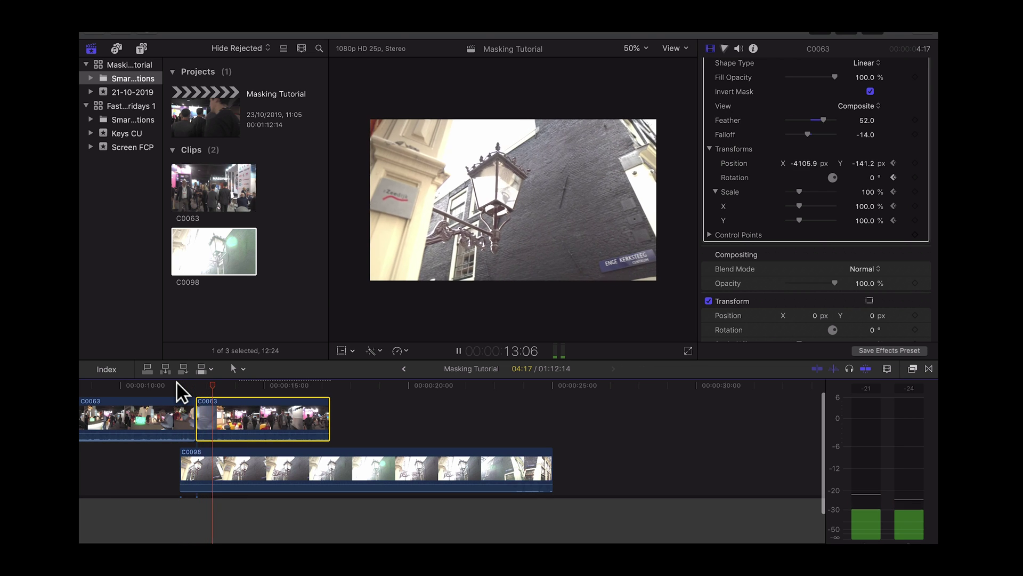
click(200, 384)
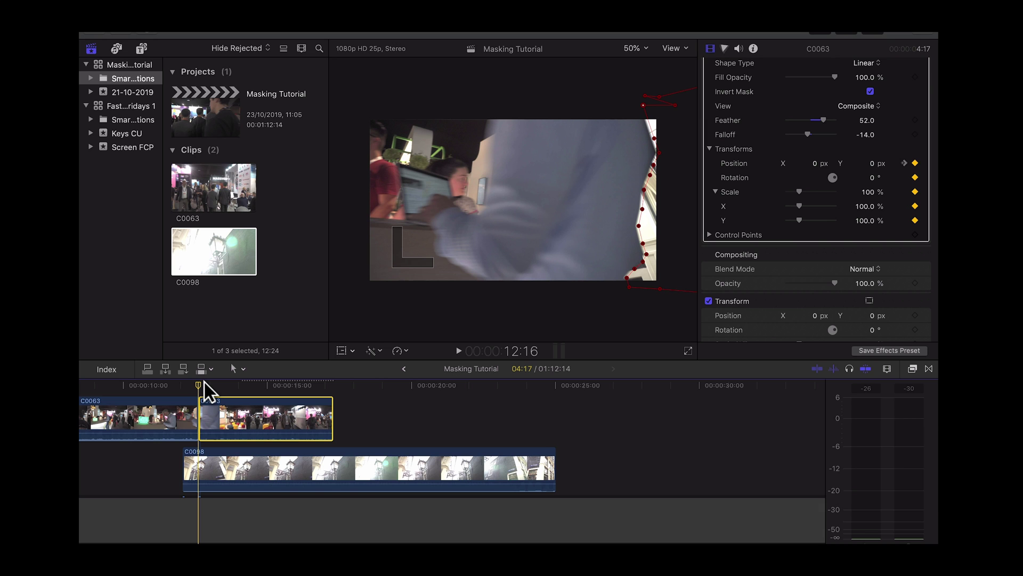
Retime C0063 to Fast (201%), shortening it to 2:11, and preview the quicker wipe.
key(shift+b)
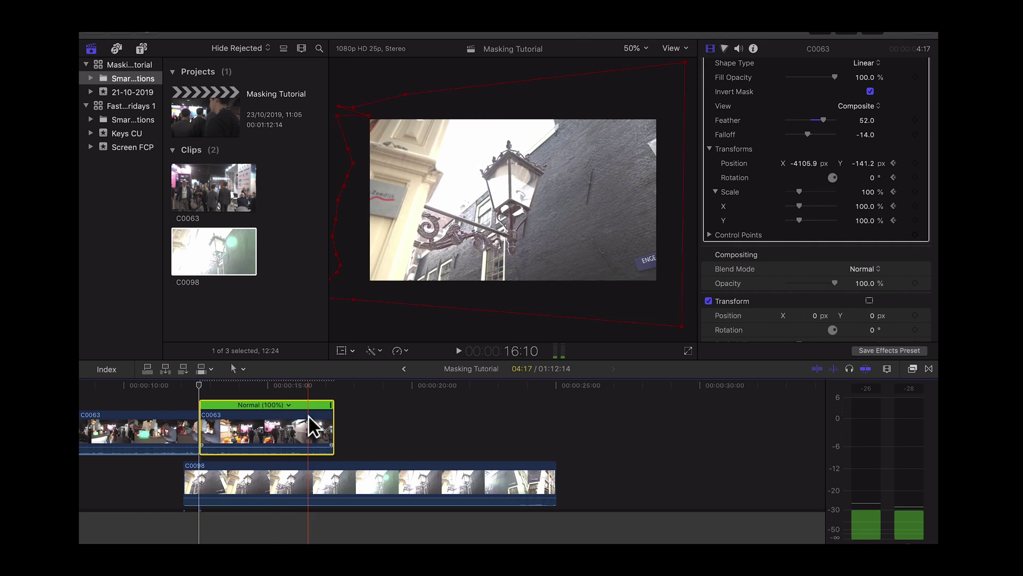
drag(329, 406, 286, 409)
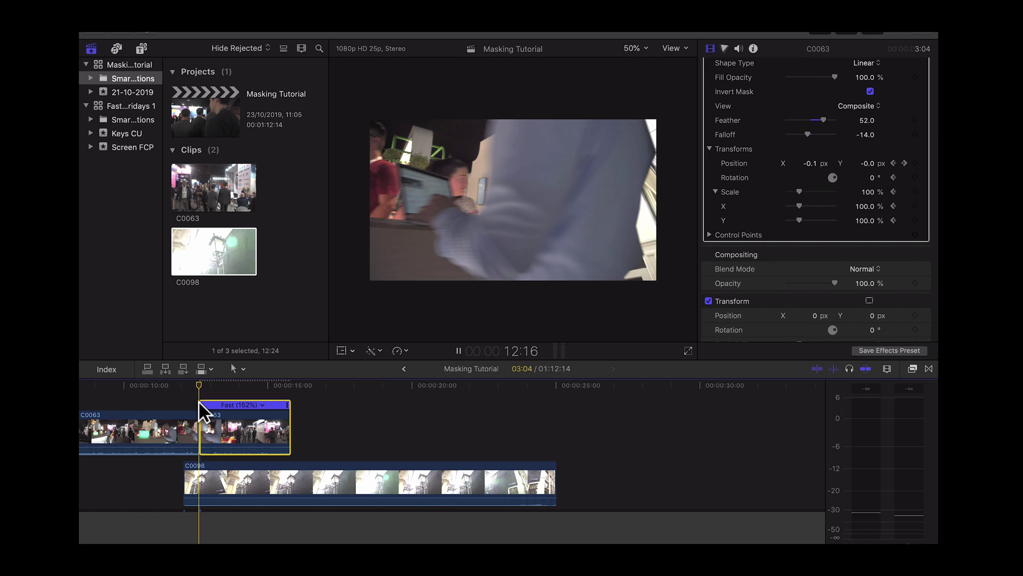
drag(291, 406, 265, 406)
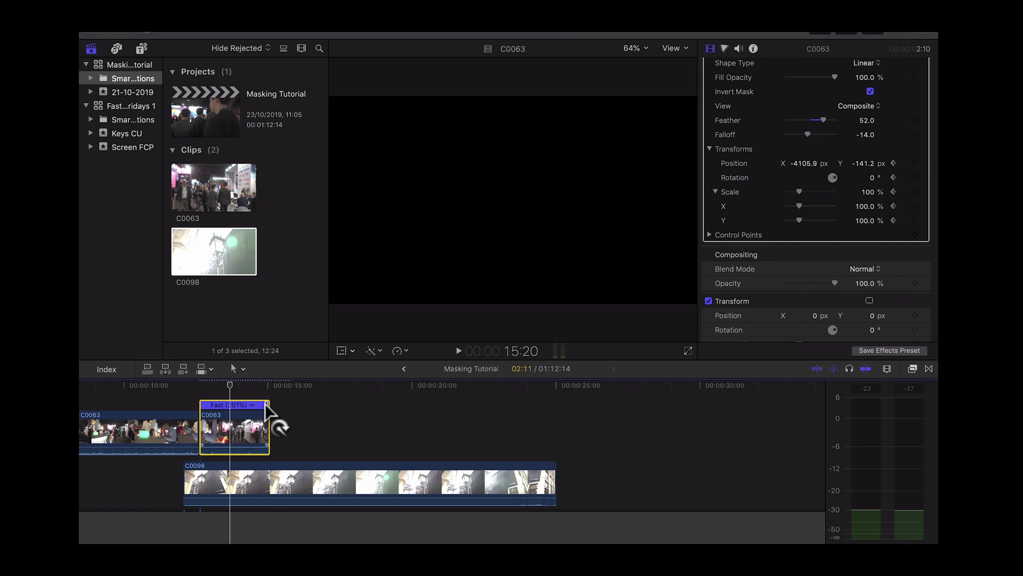
key(space)
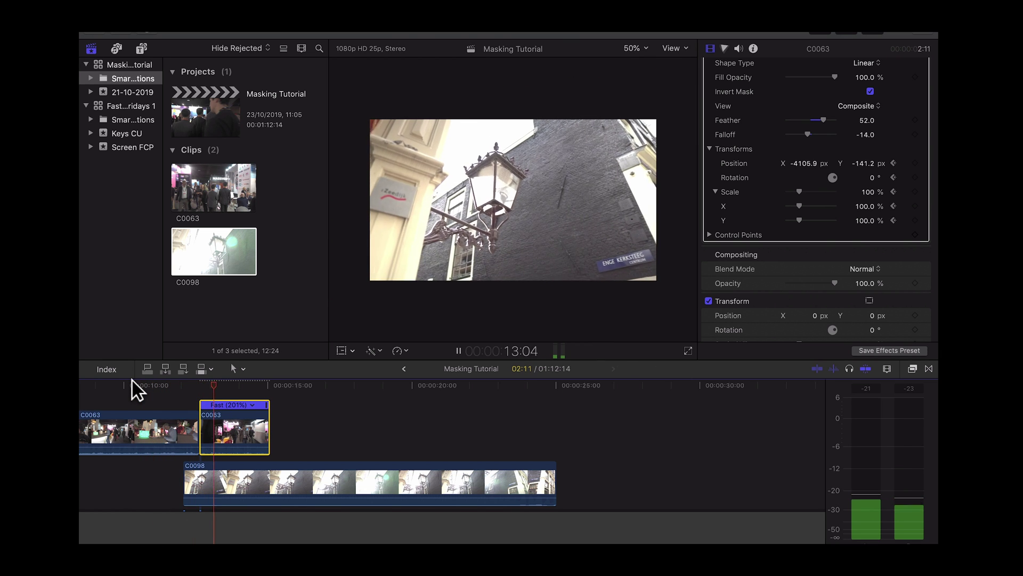
key(space)
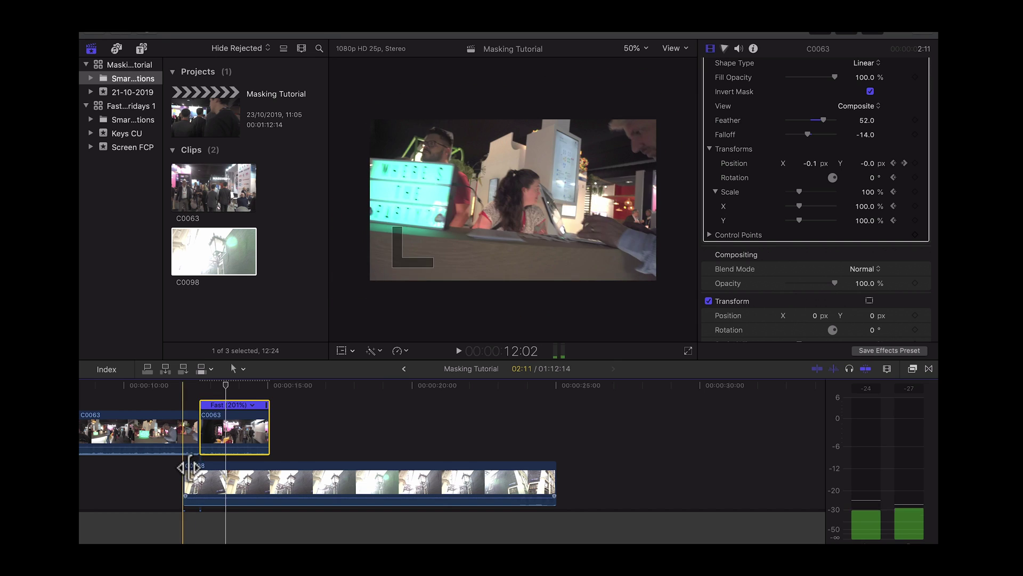
Trim the start of lamppost clip C0098, add a short opening speed section, and preview the timing.
mouse_move(189, 467)
mouse_down()
mouse_move(203, 469)
mouse_move(193, 469)
mouse_up()
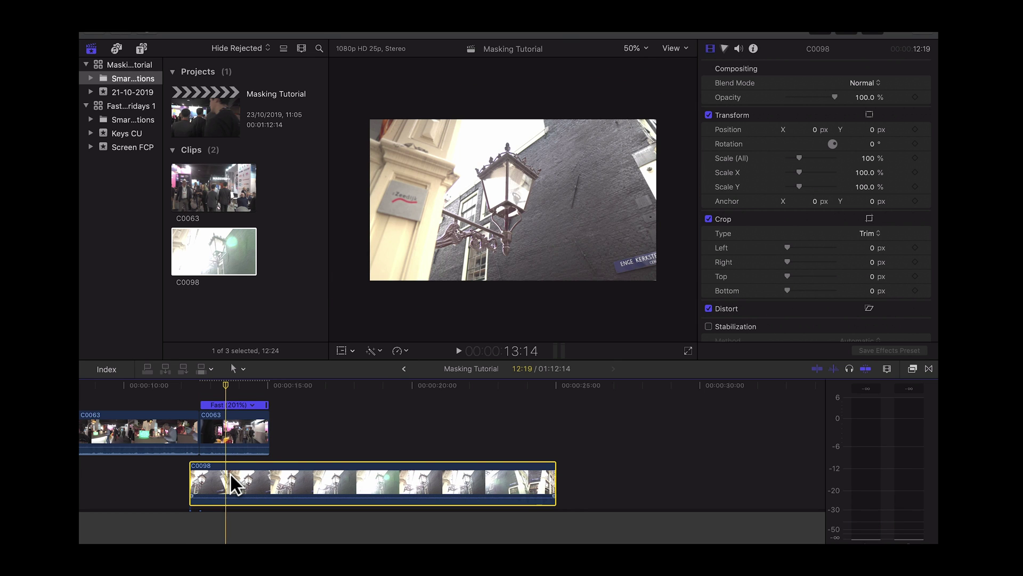
key(super+r)
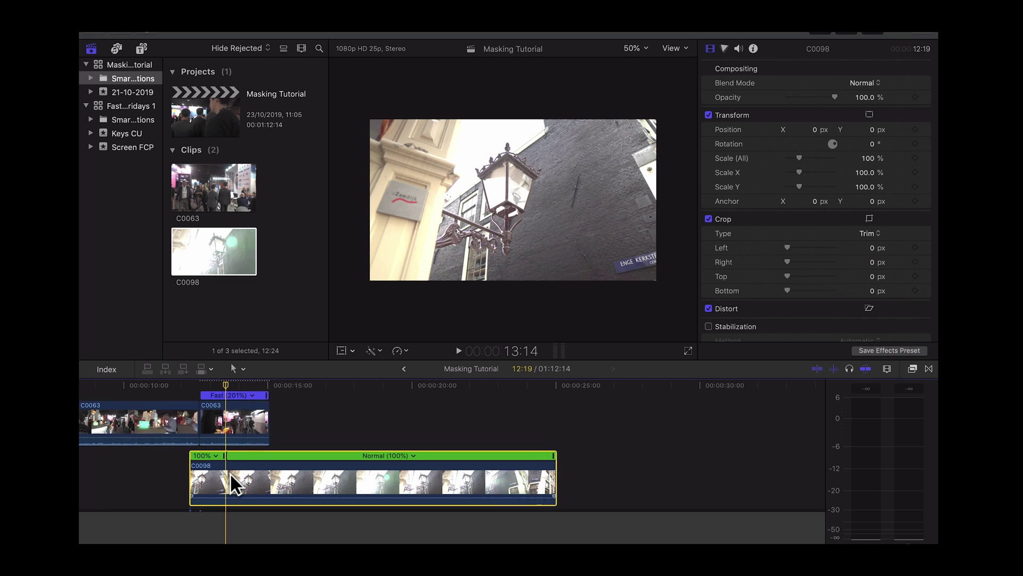
key(shift+b)
drag(227, 455, 192, 453)
key(space)
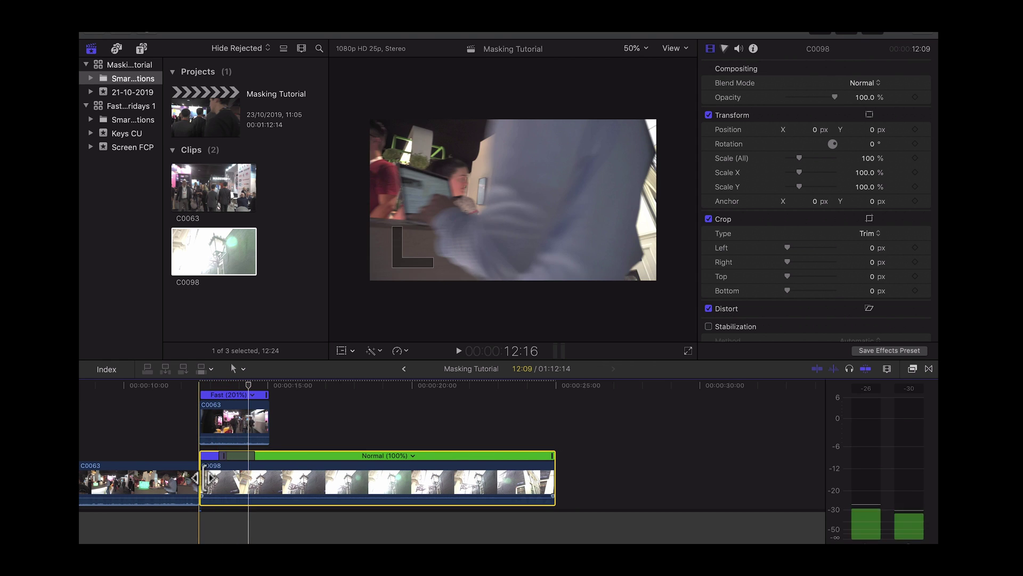
Trim C0098's start further, nudge it slightly earlier, and play the whole transition.
drag(201, 478, 224, 461)
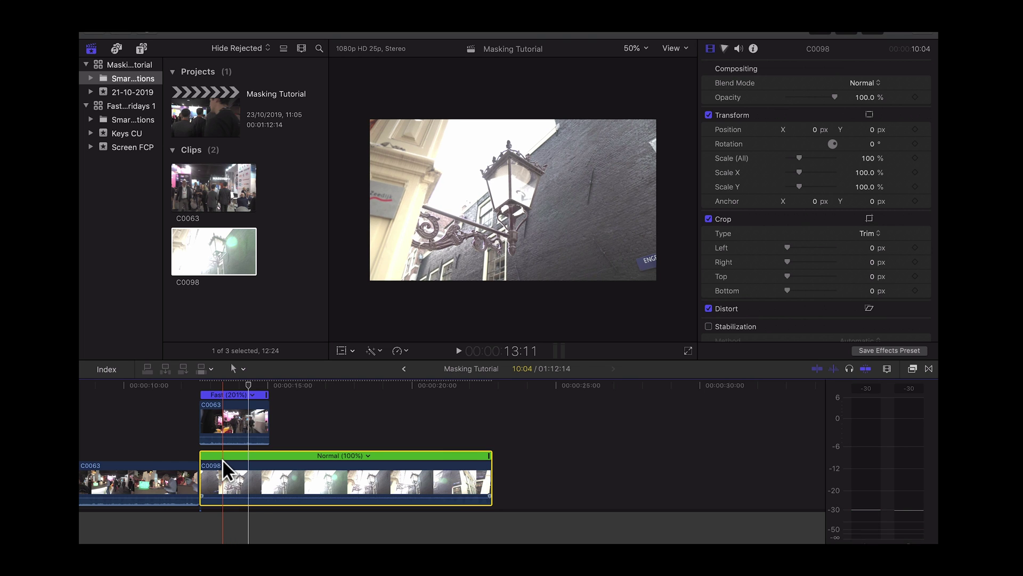
click(216, 466)
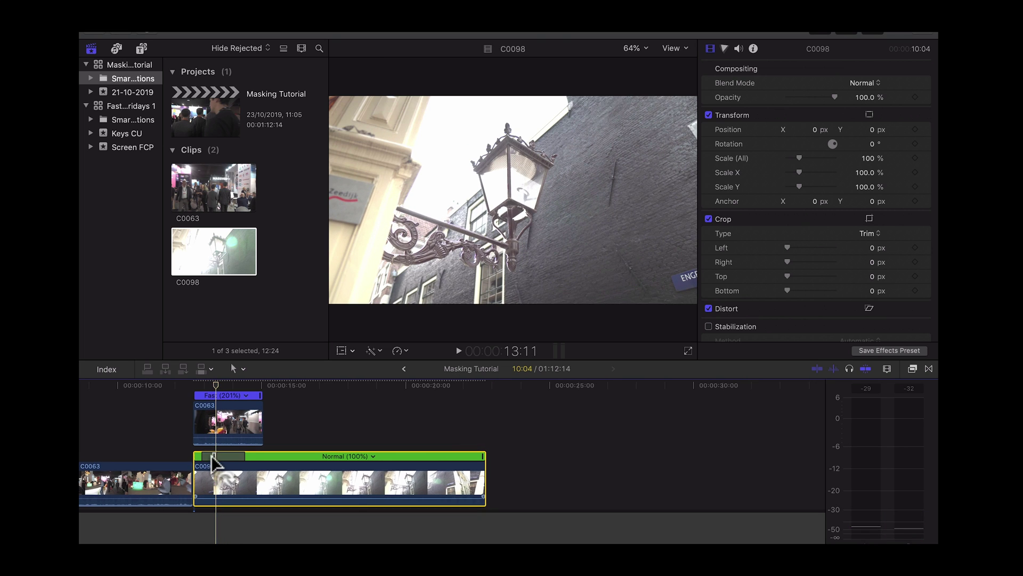
drag(213, 464, 194, 452)
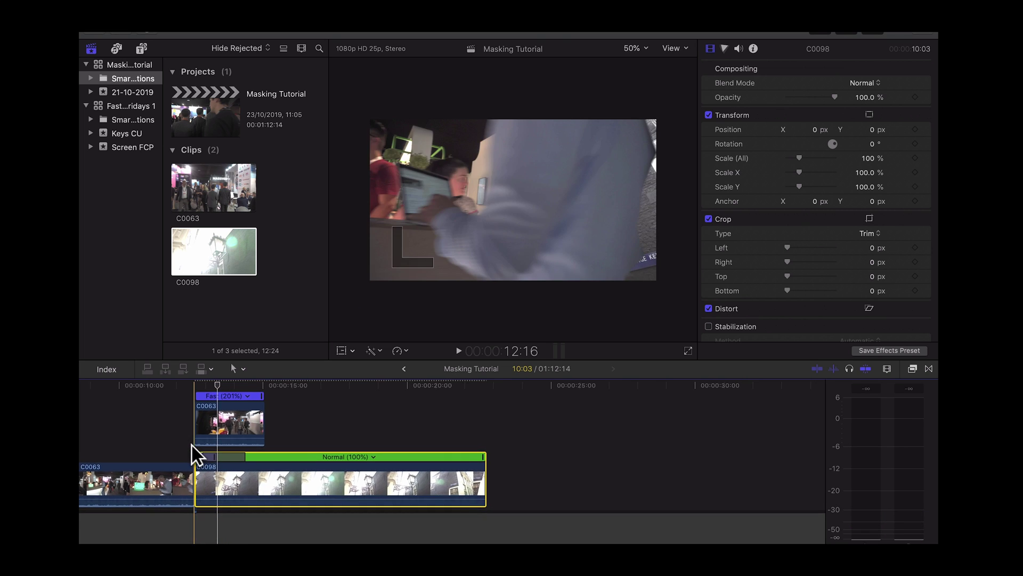
key(space)
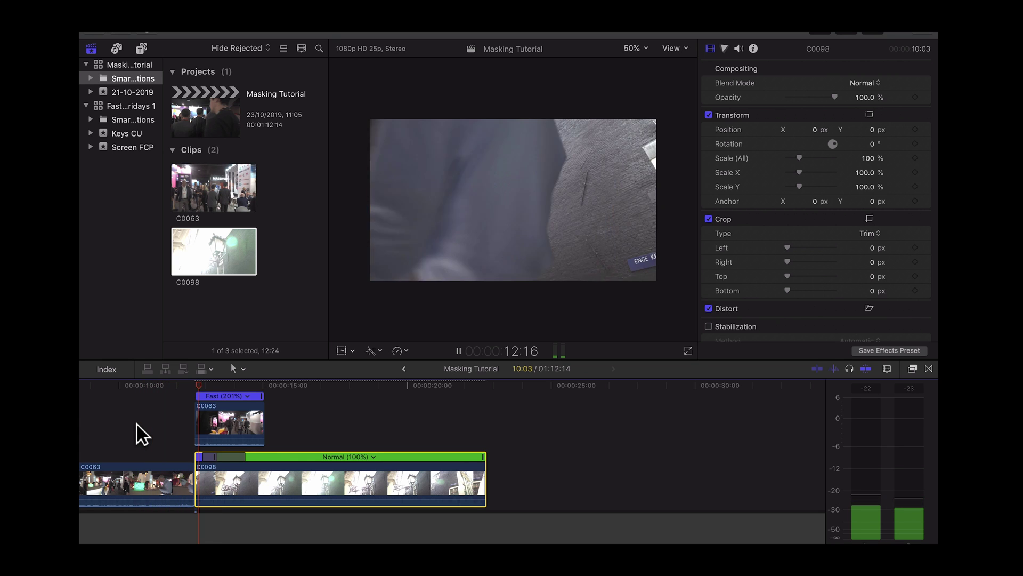
key(space)
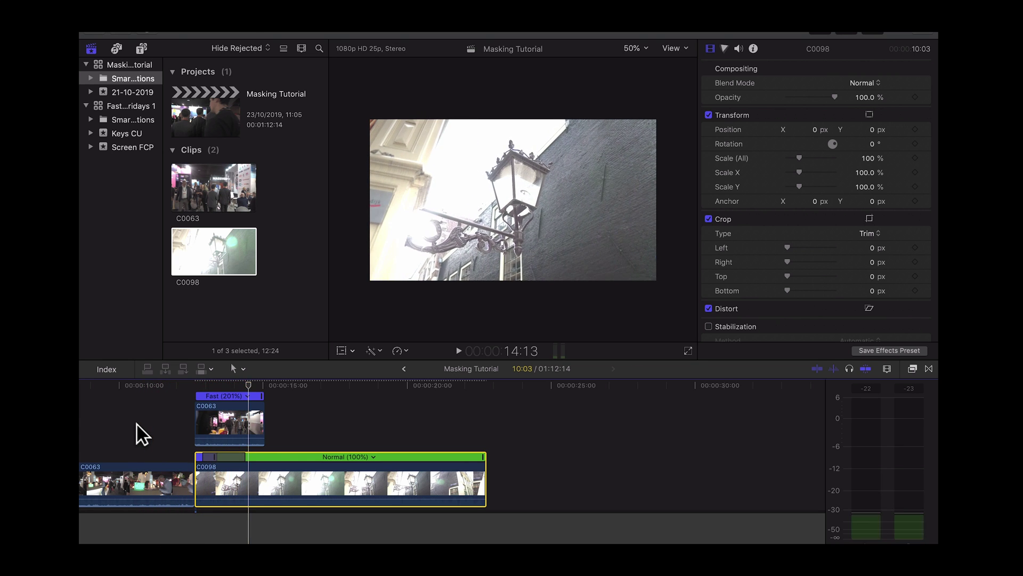